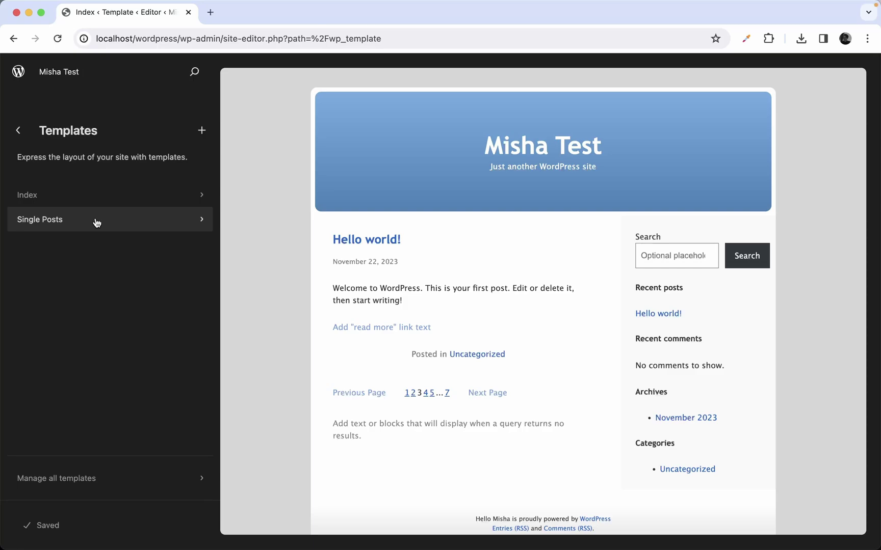
Step: View the published "Hello world!" post on the site and return to the posts list
click(19, 74)
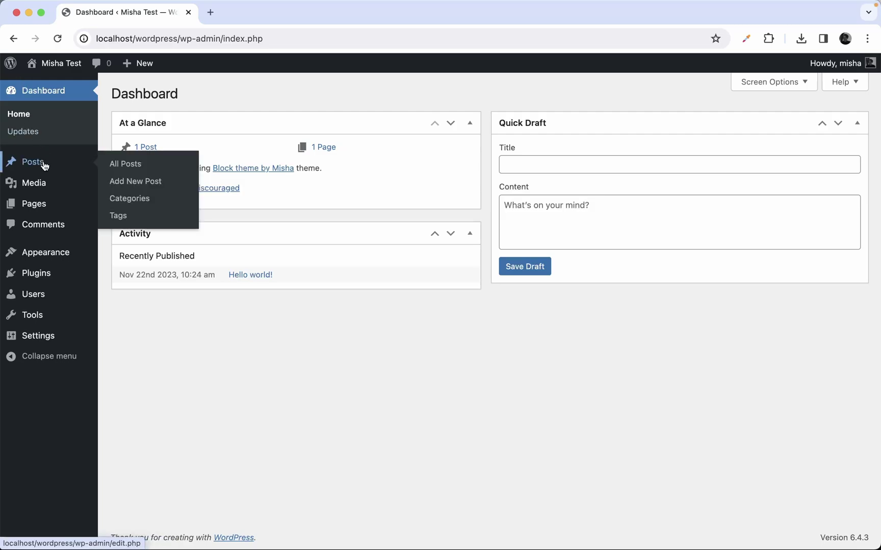
click(45, 163)
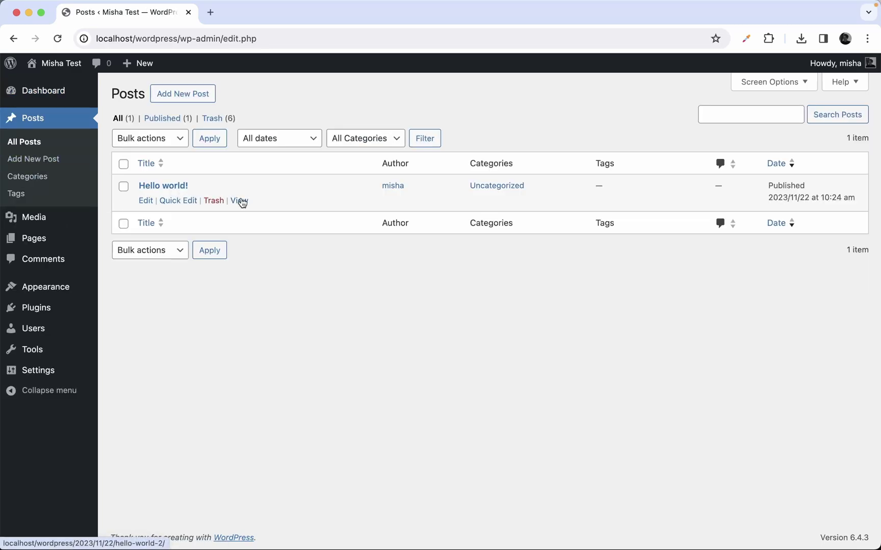
click(242, 202)
scroll(241, 203, down, 3)
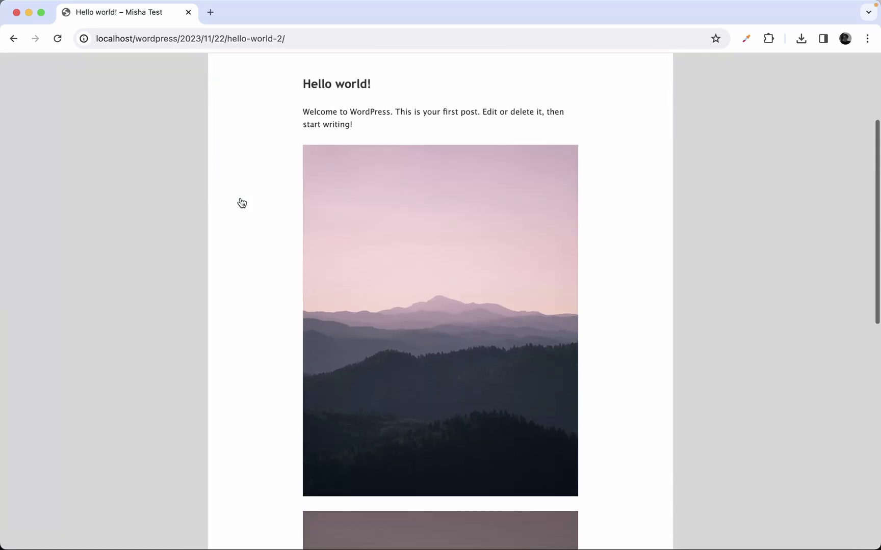
scroll(241, 203, up, 3)
click(13, 38)
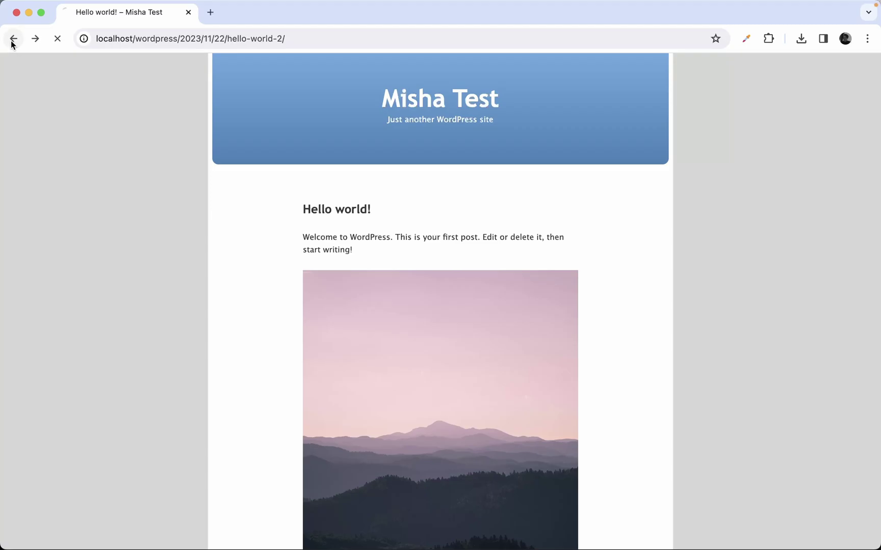
Step: View the published Sample Page, examine the template-hierarchy.webp diagram, and return to the pages list
click(47, 238)
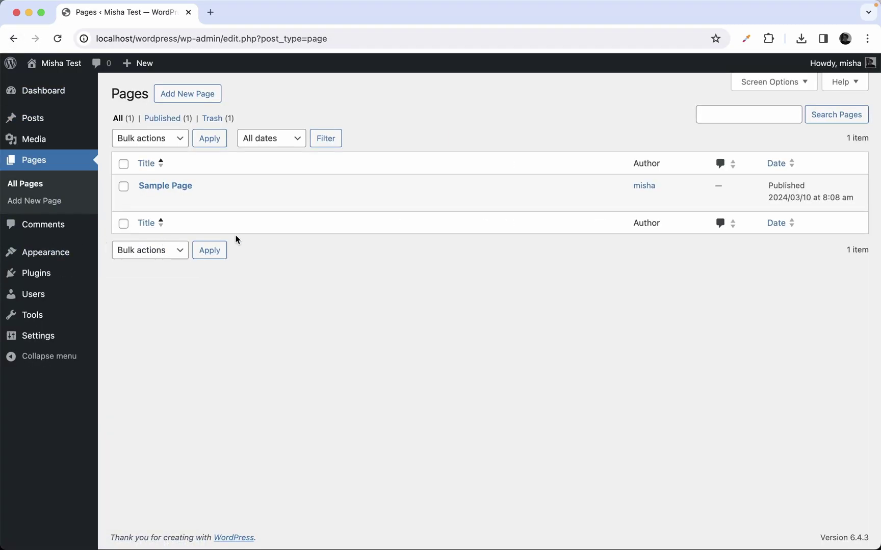
click(238, 201)
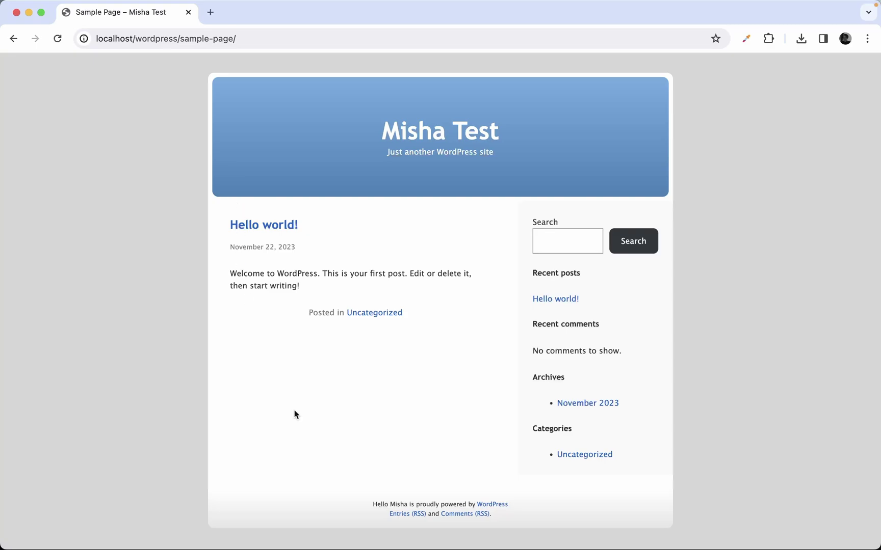
mouse_move(402, 540)
click(650, 521)
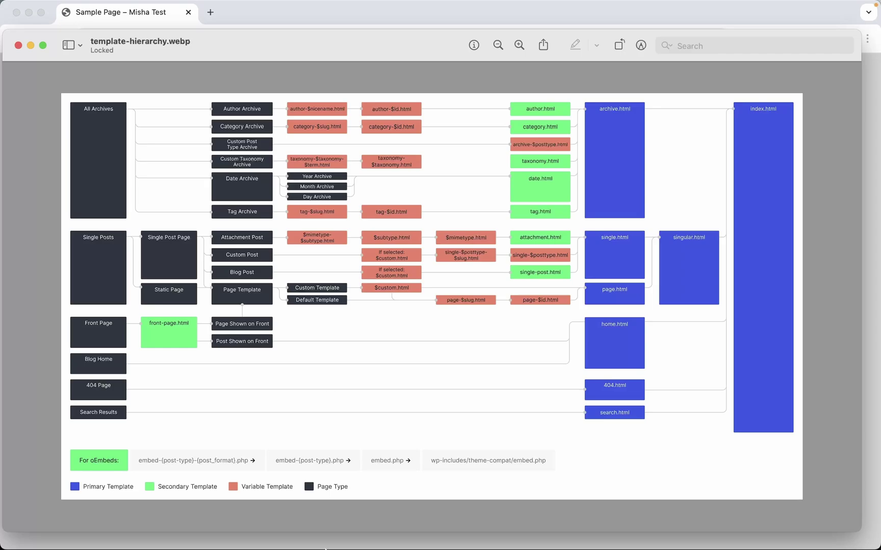
mouse_move(296, 520)
click(250, 520)
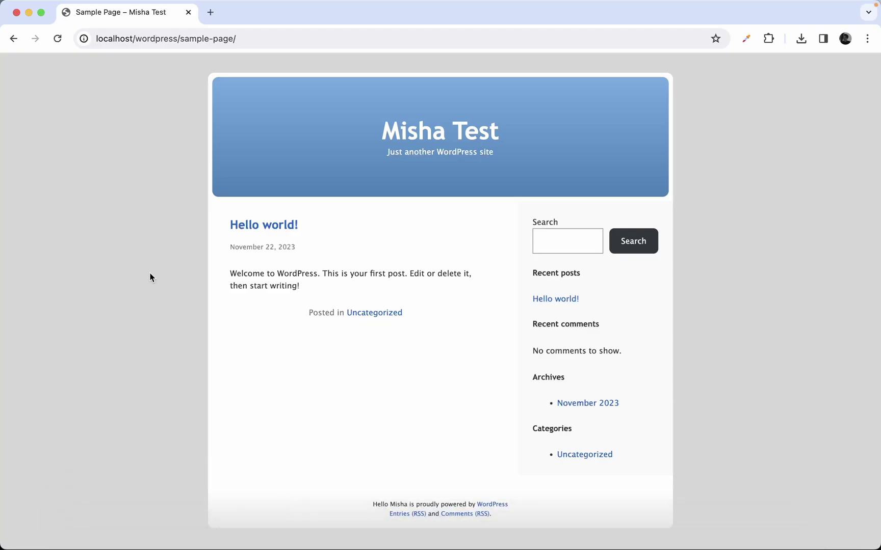
click(13, 38)
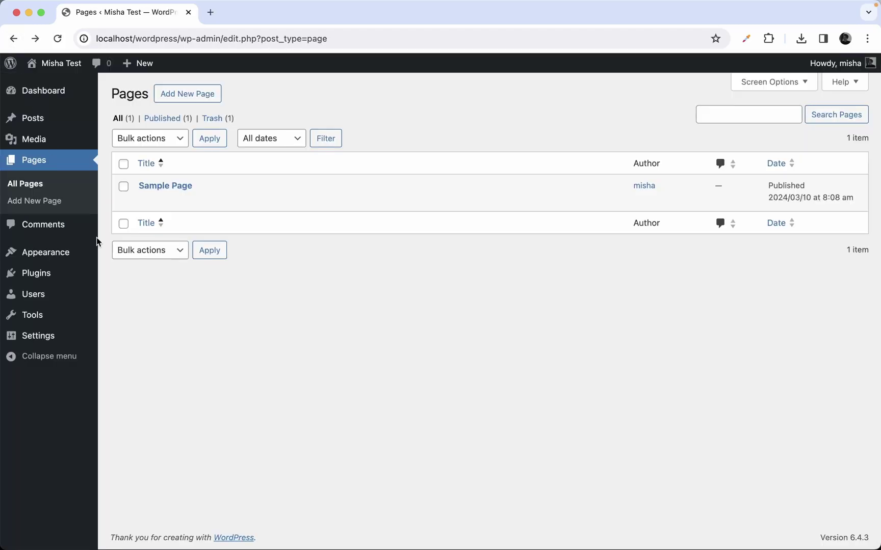
Step: Add a new site template that applies to all pages, starting blank without a pattern
mouse_move(60, 260)
click(128, 275)
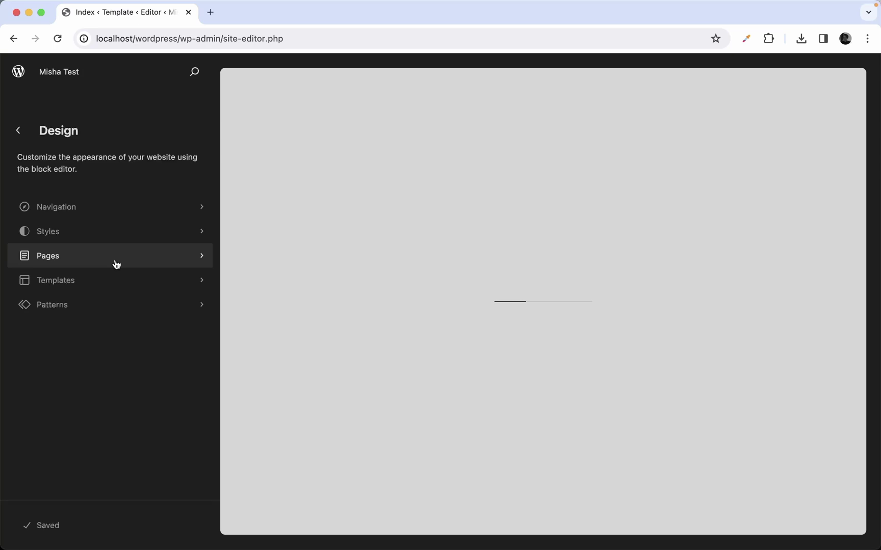
click(111, 284)
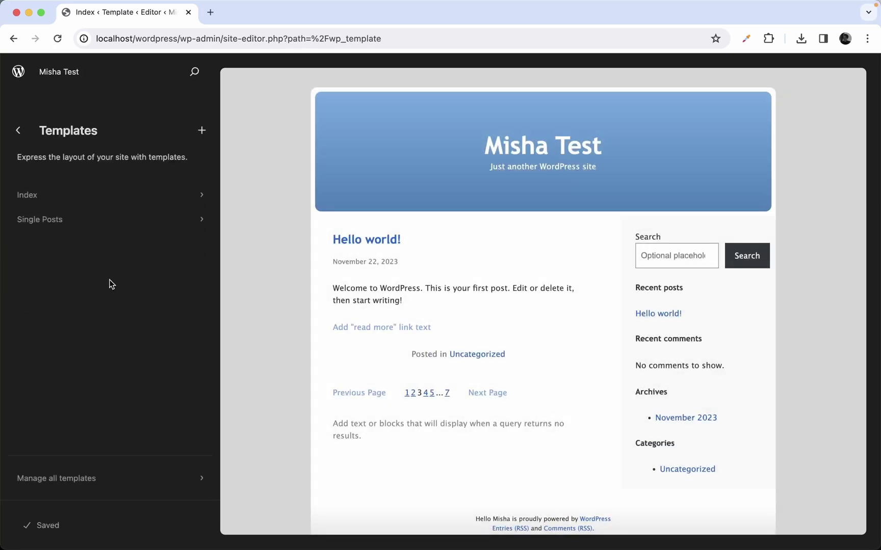
click(202, 130)
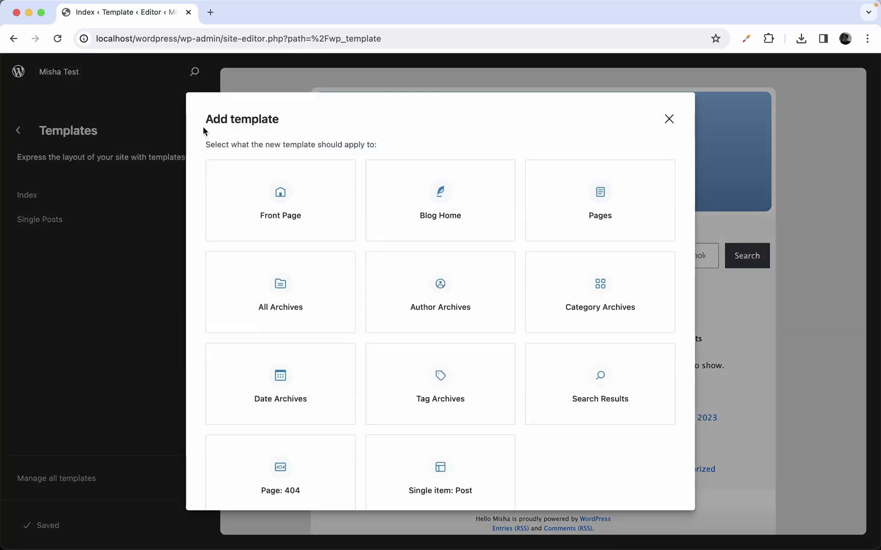
click(603, 206)
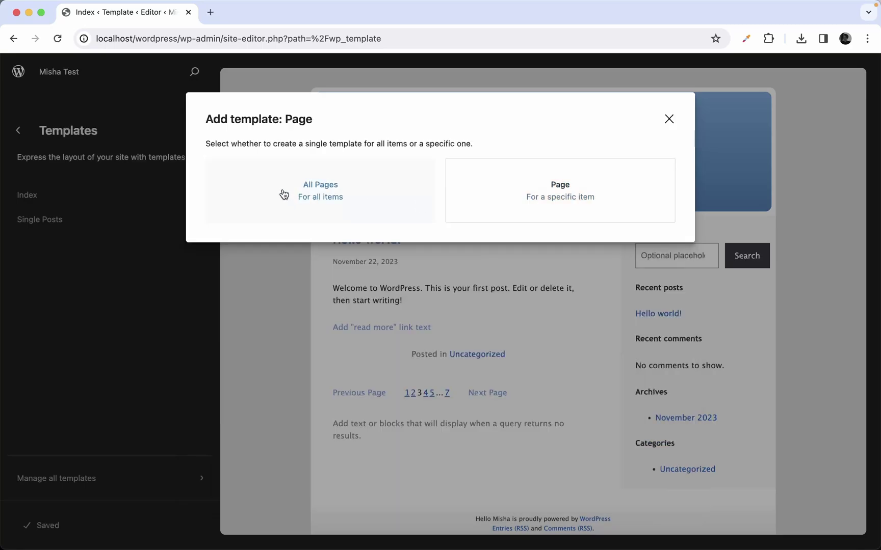
click(335, 213)
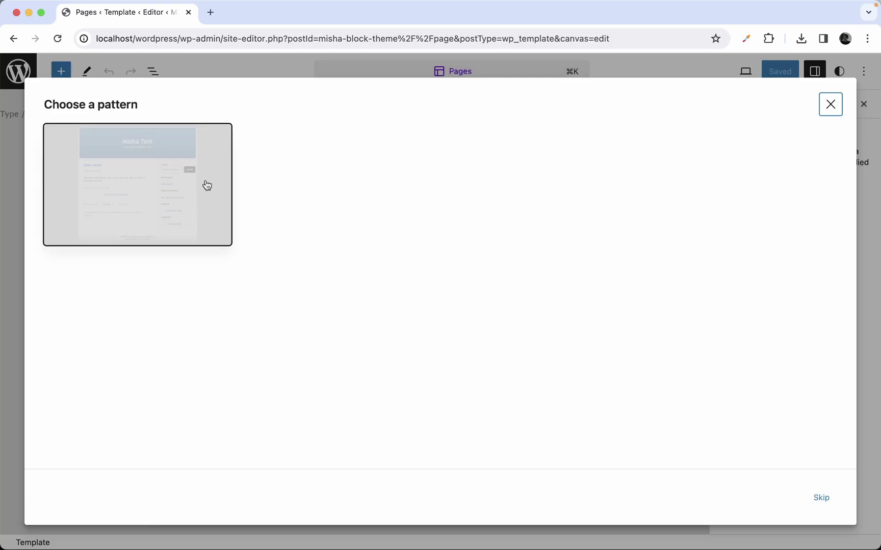
click(821, 497)
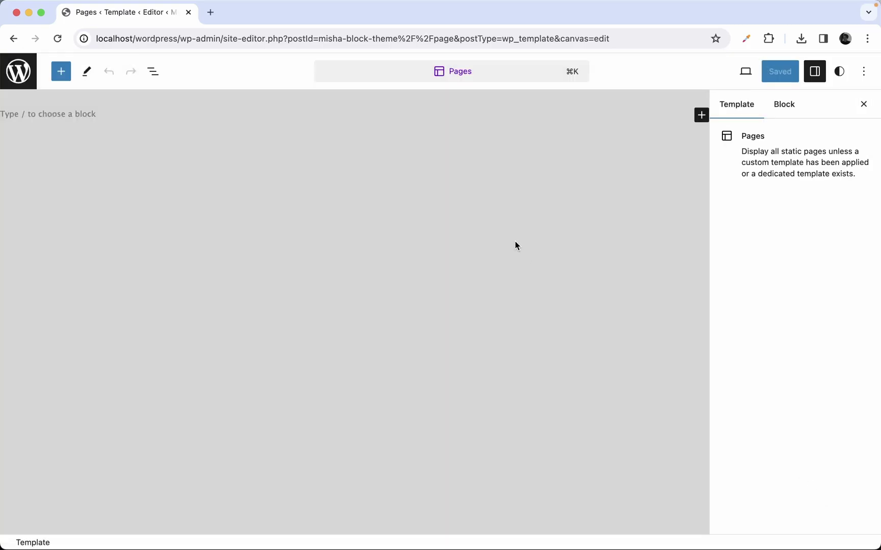
click(84, 119)
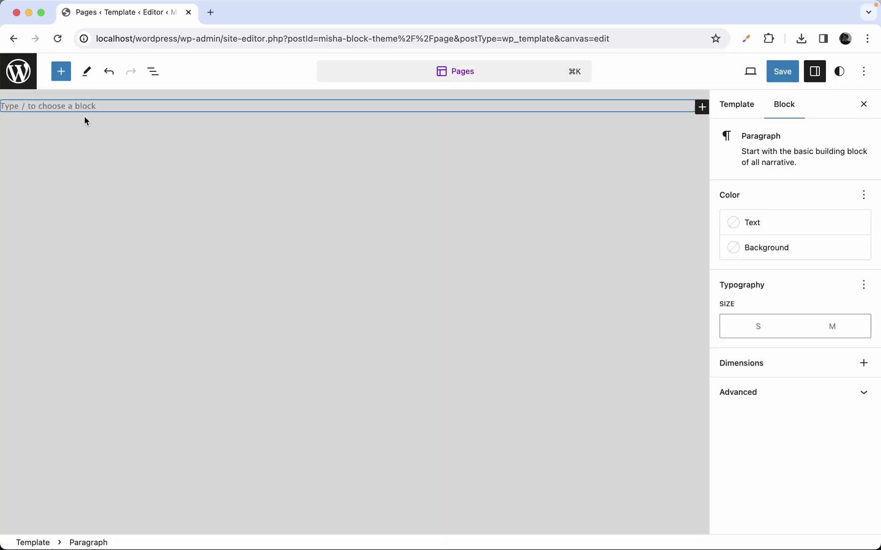
Step: Open the Single Posts template for editing in a second browser tab, leaving the Pages template open
click(23, 79)
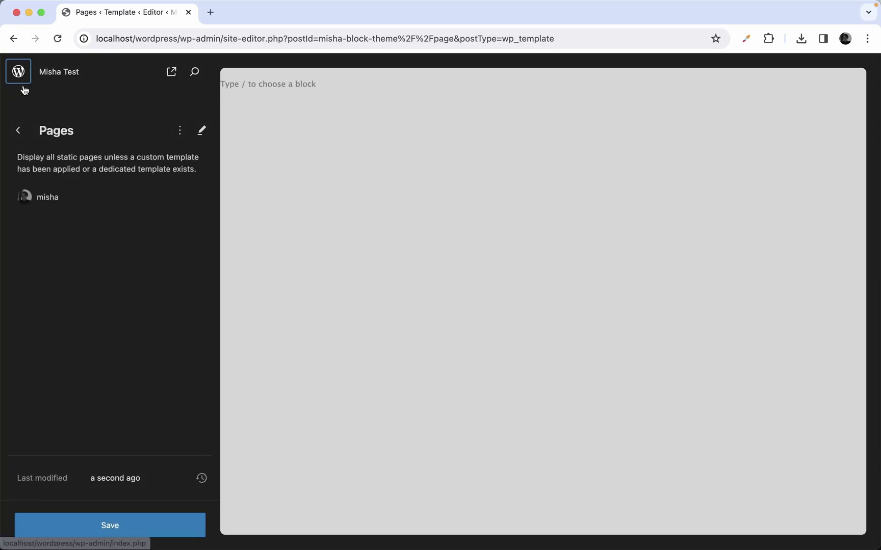
super+click(19, 80)
click(259, 16)
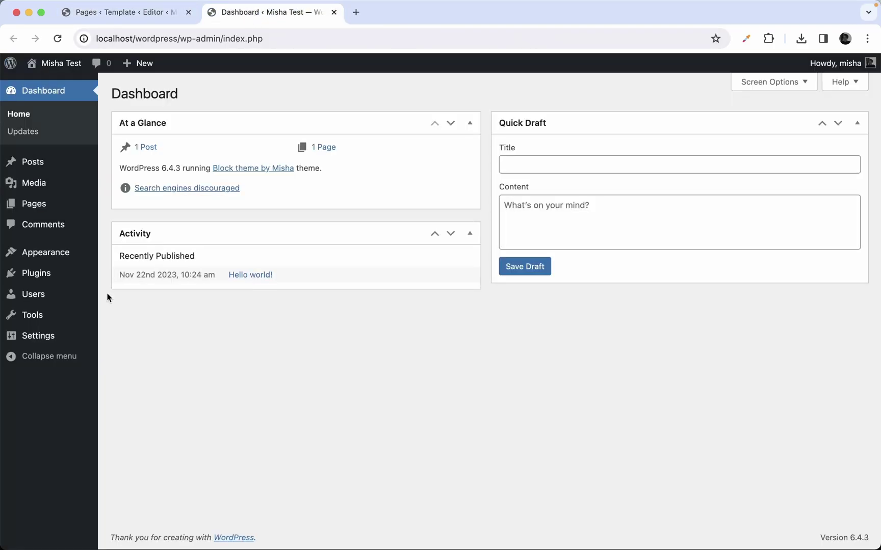
mouse_move(57, 254)
click(127, 270)
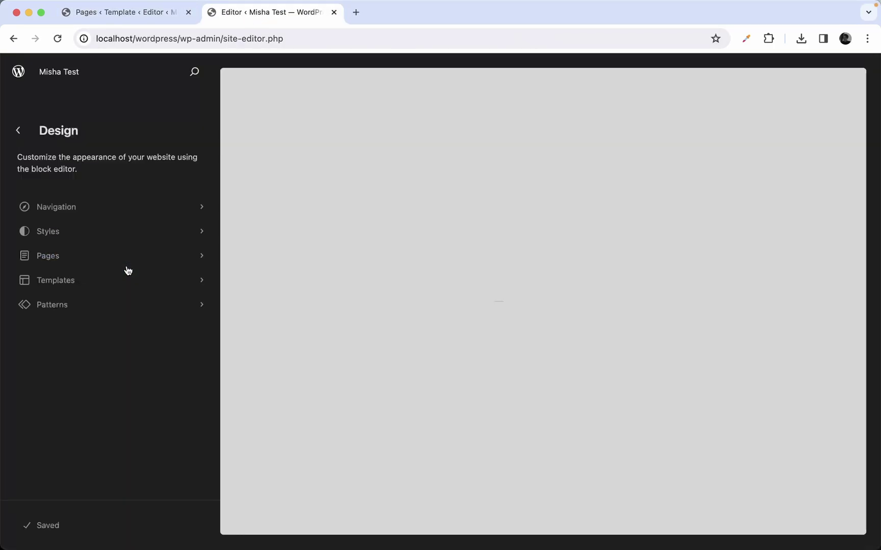
click(93, 280)
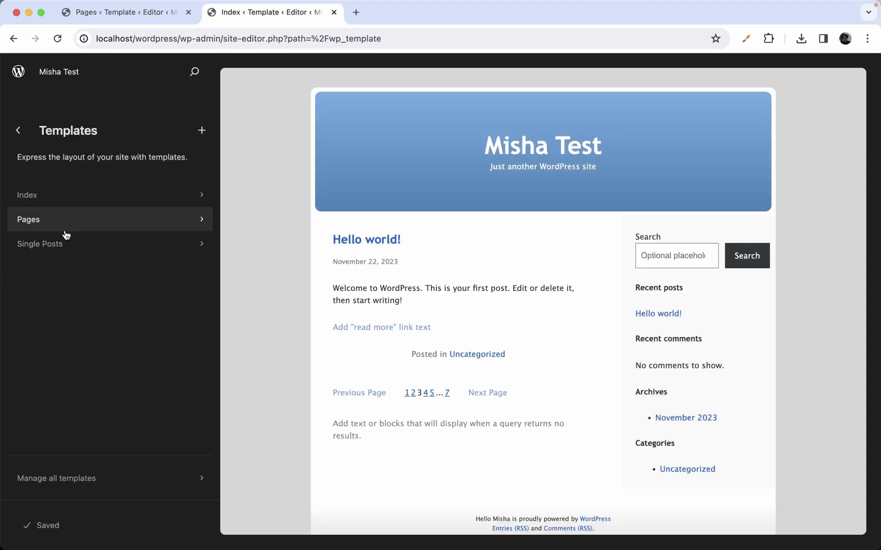
click(65, 240)
scroll(354, 236, down, 2)
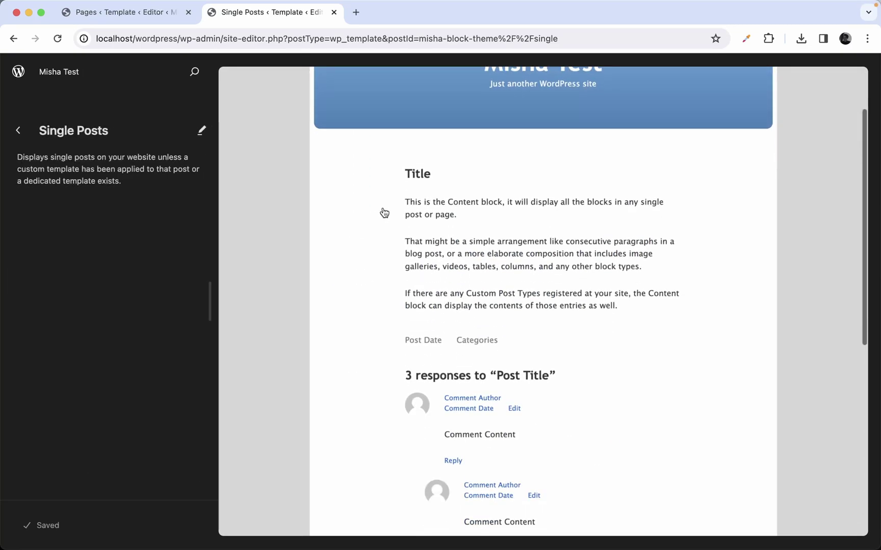
click(201, 131)
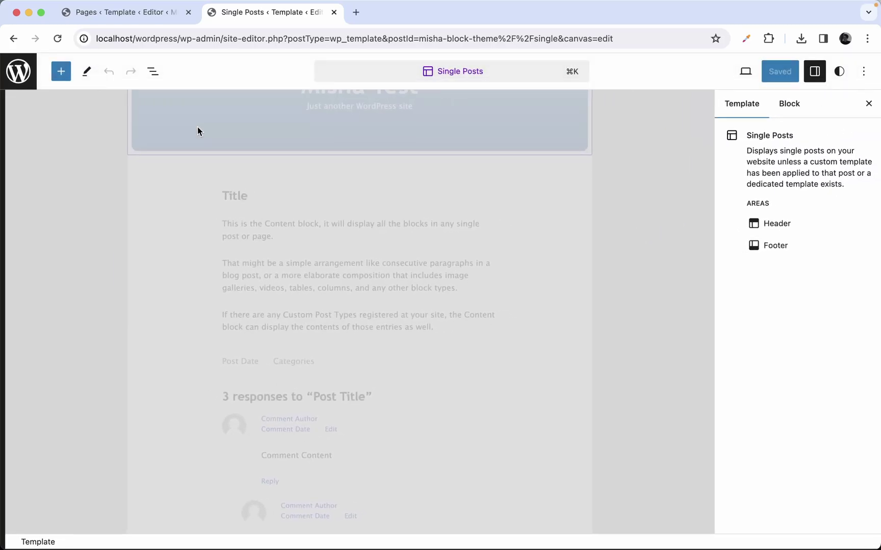
Step: Copy the outermost Group block of the Single Posts template and reopen the Pages template for editing
click(154, 71)
click(77, 136)
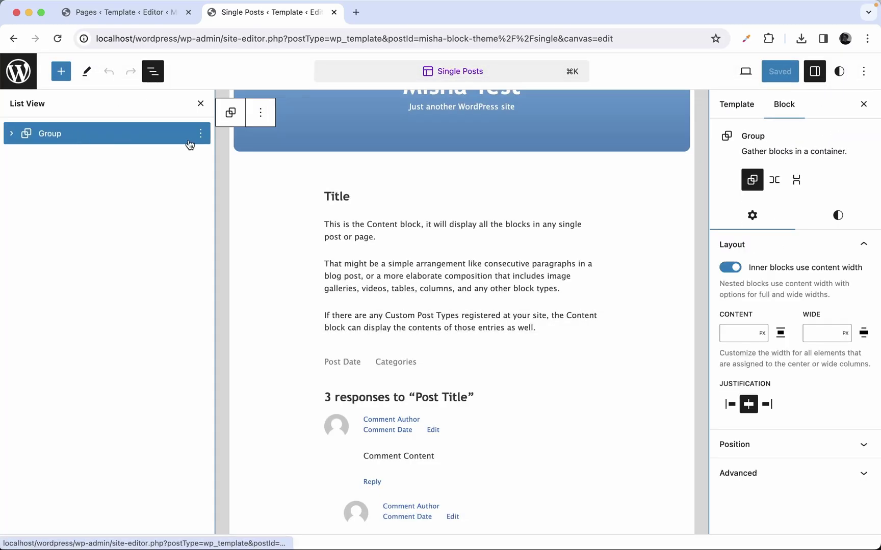
click(200, 134)
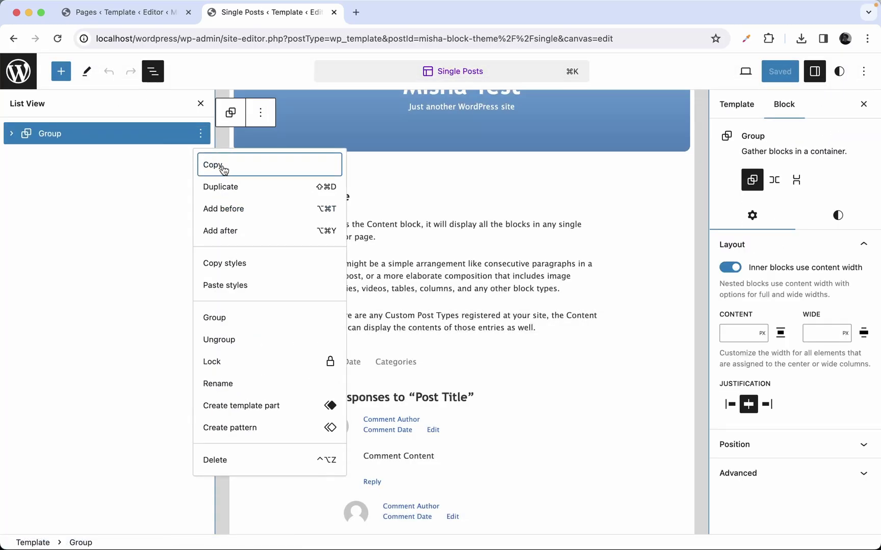
click(206, 165)
key(ctrl+shift+Tab)
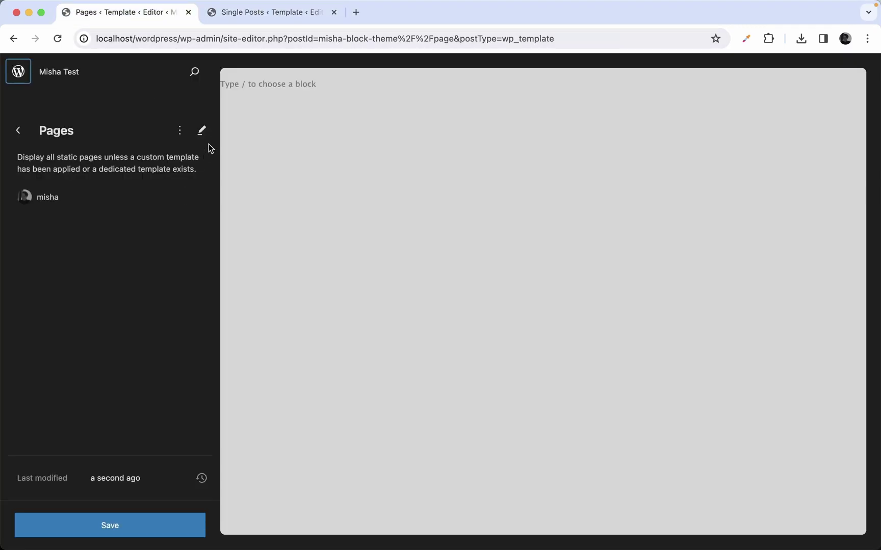
click(201, 131)
Step: Try to paste the copied Group into the Pages template's empty paragraph, and delete the pasted block
click(168, 104)
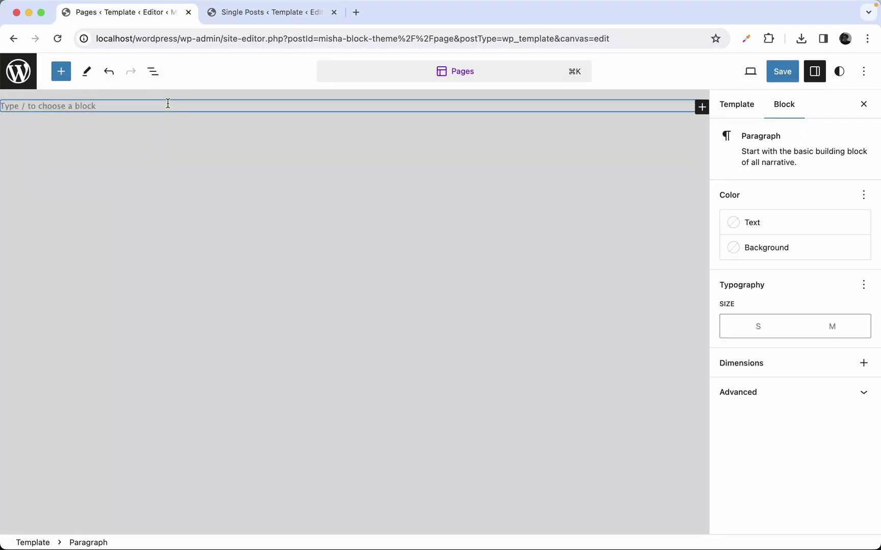
key(super+v)
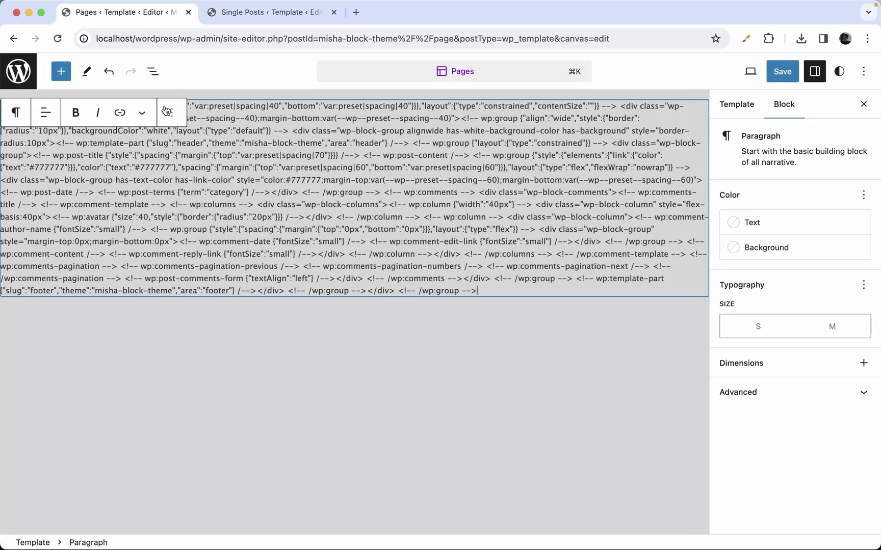
click(167, 111)
click(212, 425)
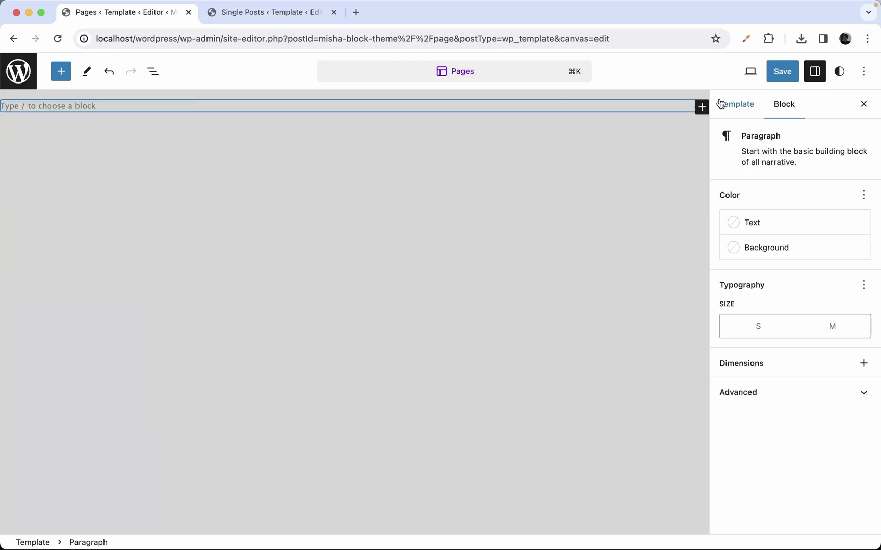
Step: Paste the copied Group markup into the Pages template in the code editor, and return to the visual editor
click(863, 72)
click(734, 269)
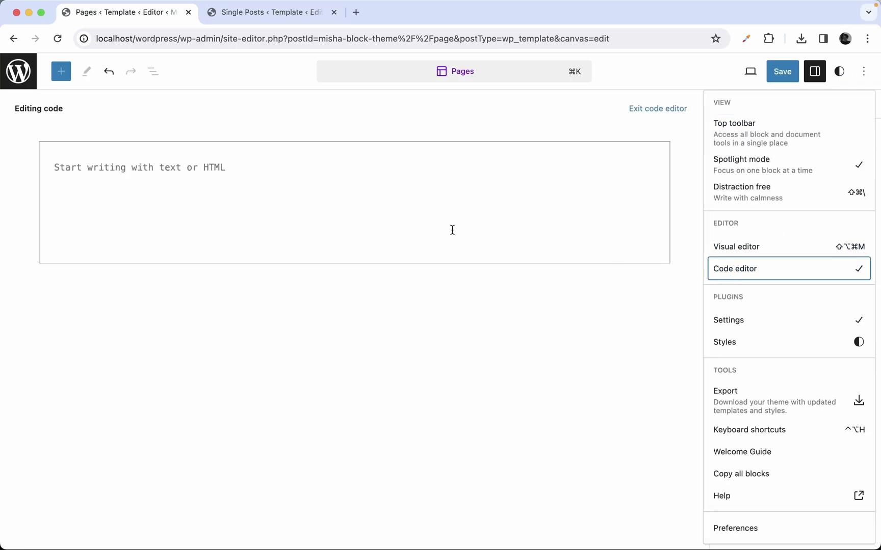
click(367, 211)
key(super+v)
scroll(367, 210, up, 10)
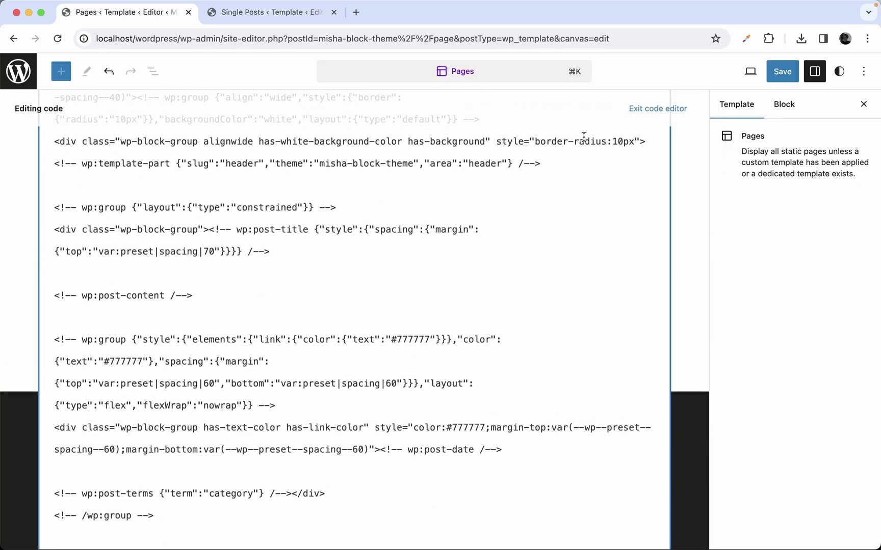
click(669, 110)
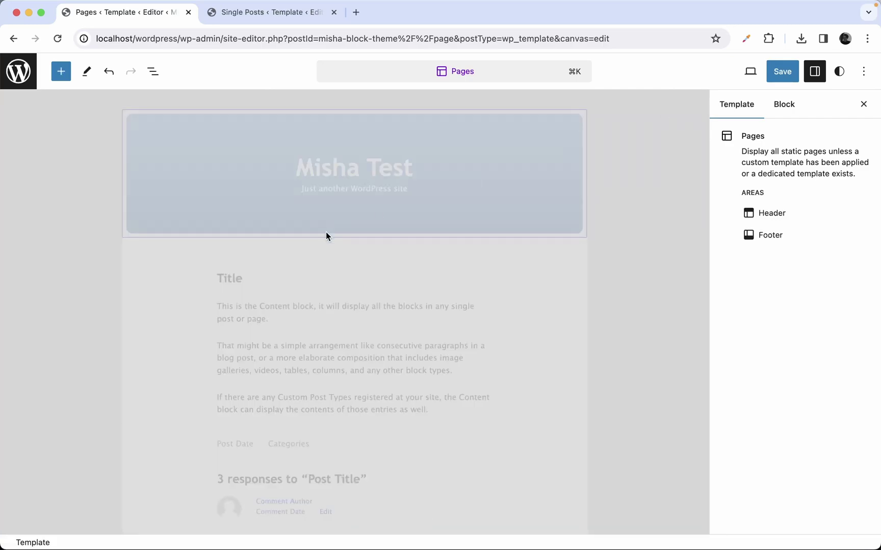
Step: Delete the whole Comments block from the Pages template
scroll(325, 235, down, 5)
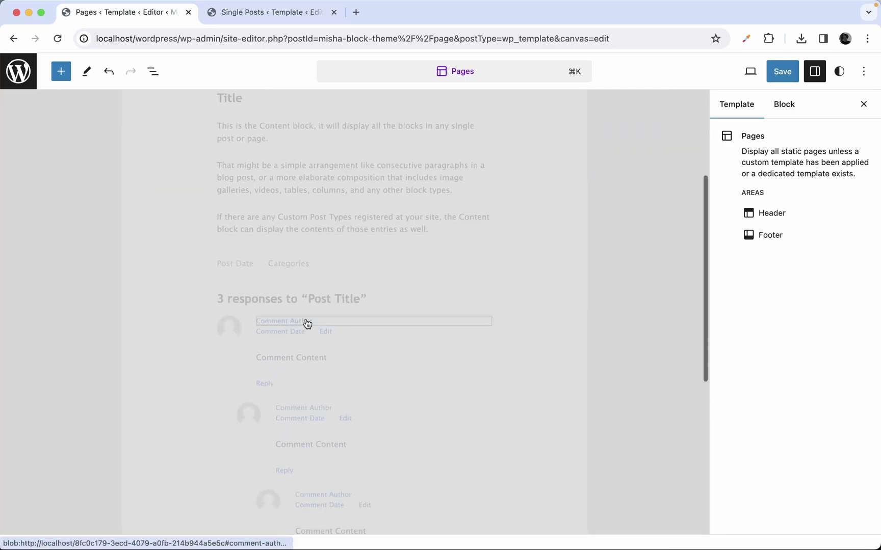
click(307, 304)
click(232, 269)
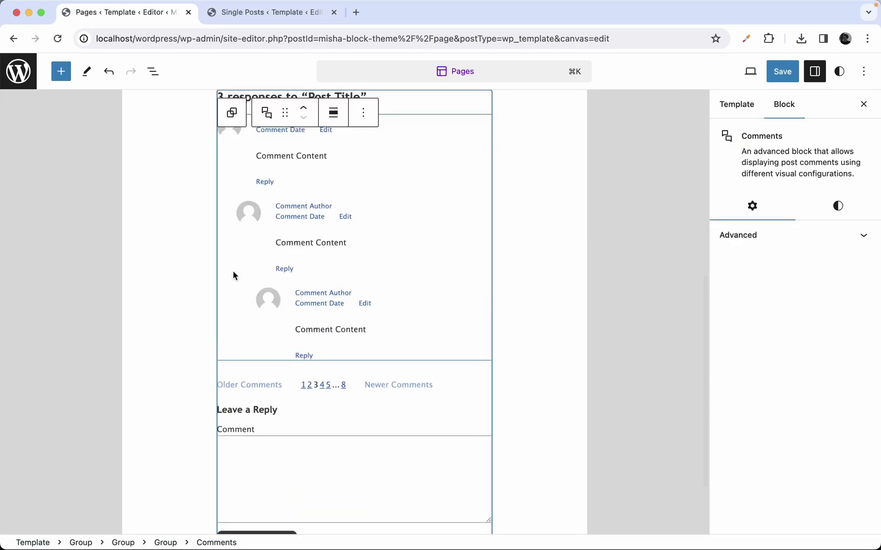
scroll(233, 276, up, 3)
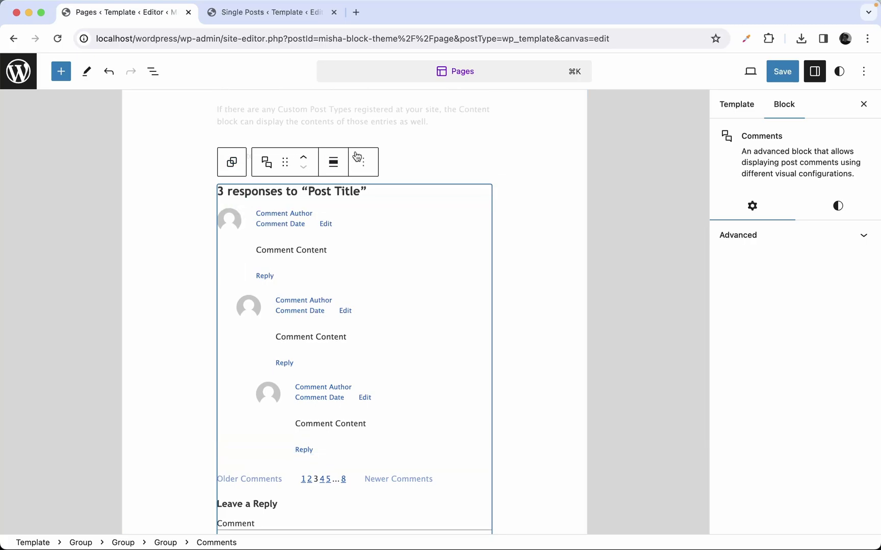
click(355, 154)
click(383, 499)
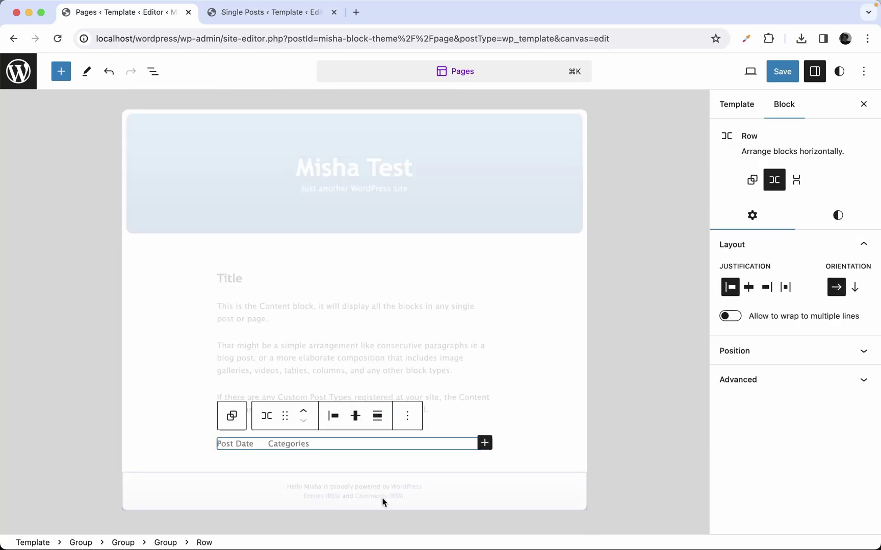
Step: Delete the Row block containing Post Date and Categories from the Pages template
click(427, 346)
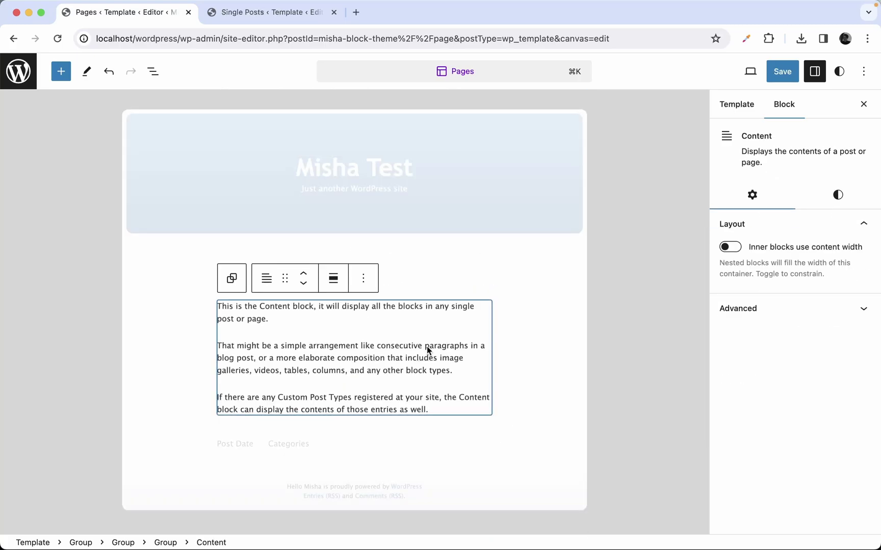
click(301, 437)
click(231, 417)
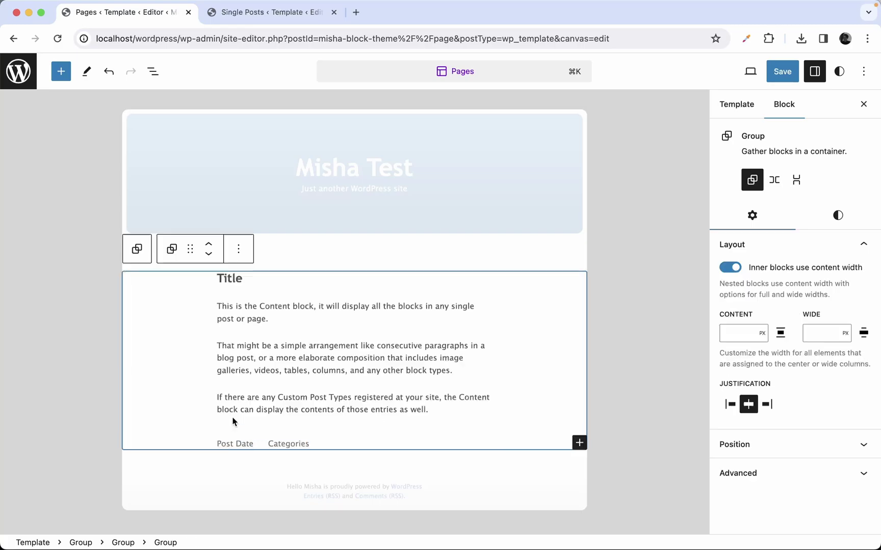
click(285, 455)
click(375, 444)
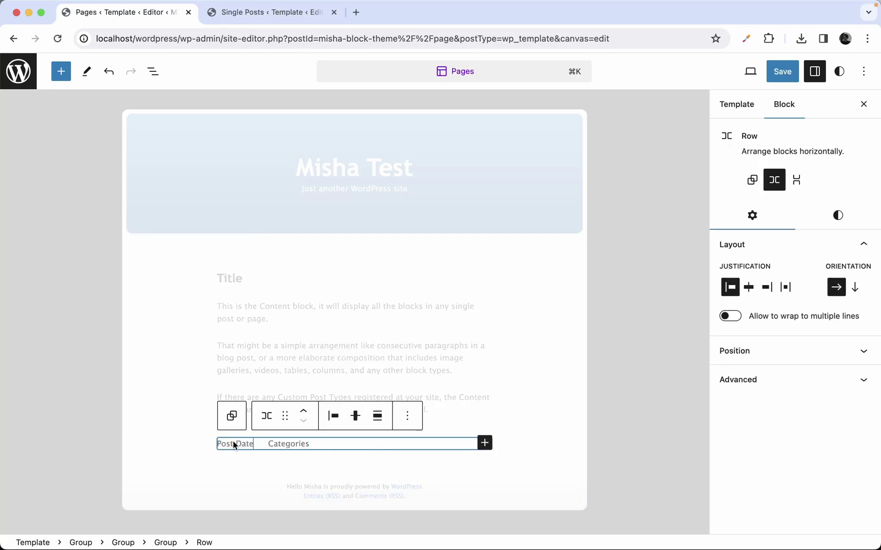
click(415, 417)
scroll(434, 368, down, 1)
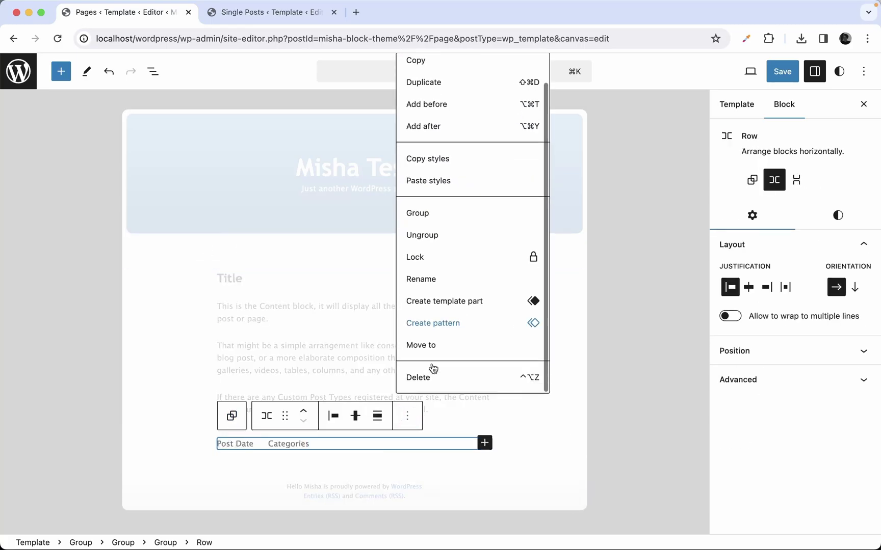
click(429, 376)
Step: Save the Pages template and leave the editor for the Templates list
click(470, 277)
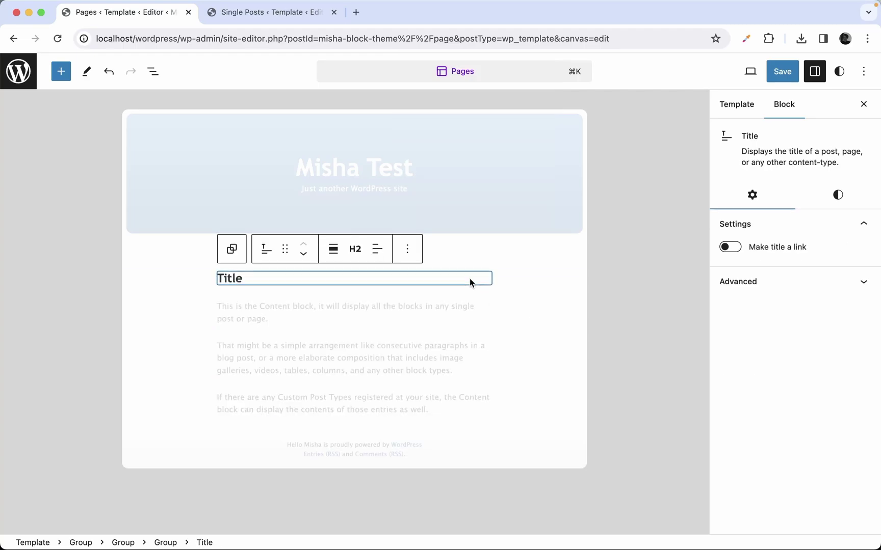
click(629, 192)
click(786, 74)
click(754, 70)
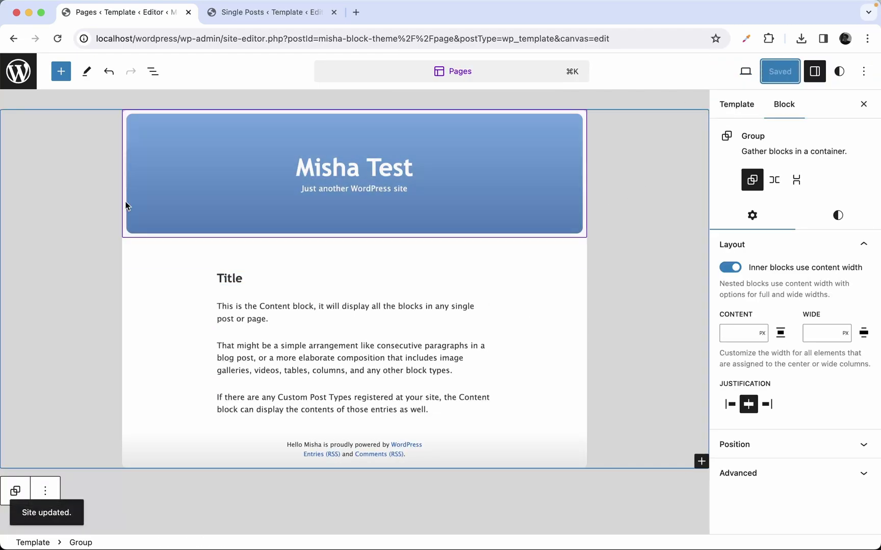
click(21, 84)
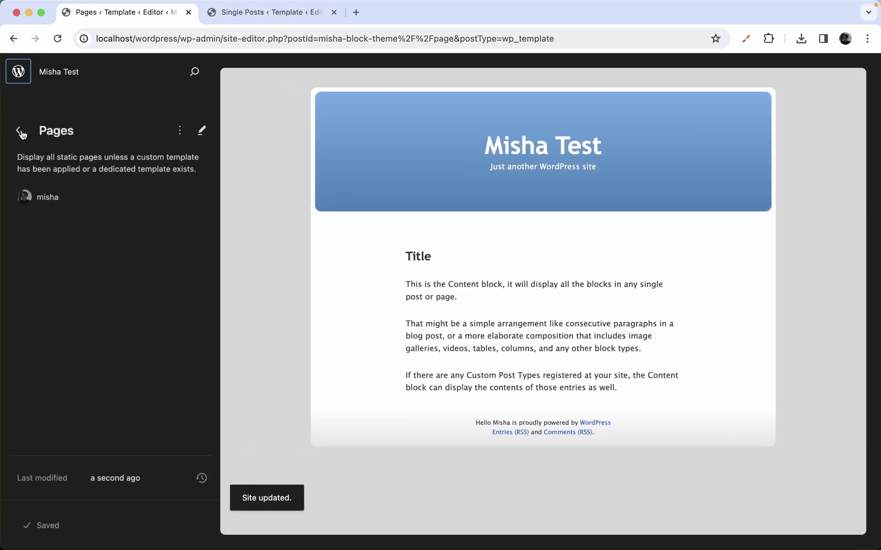
click(19, 132)
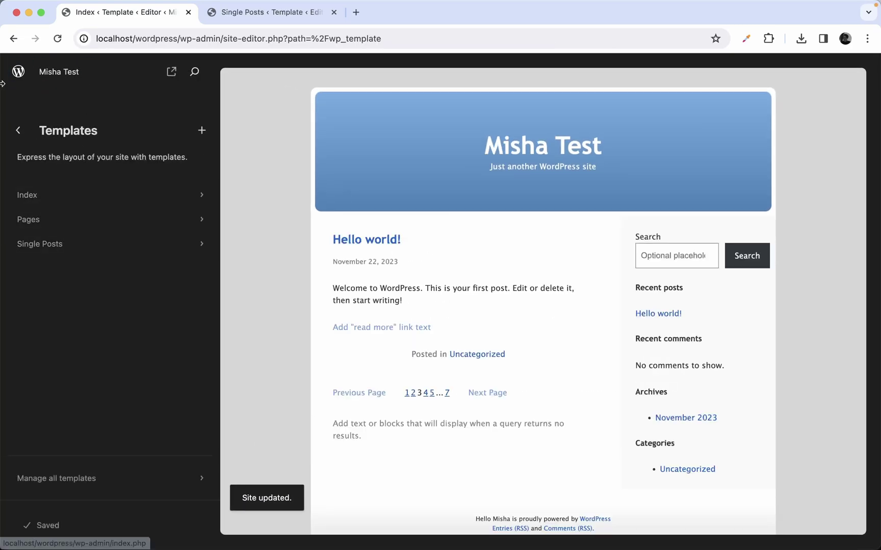
Step: In the Single Posts tab, go to the admin Pages list, check the published Sample Page on the site, and return to the list
click(218, 14)
click(14, 75)
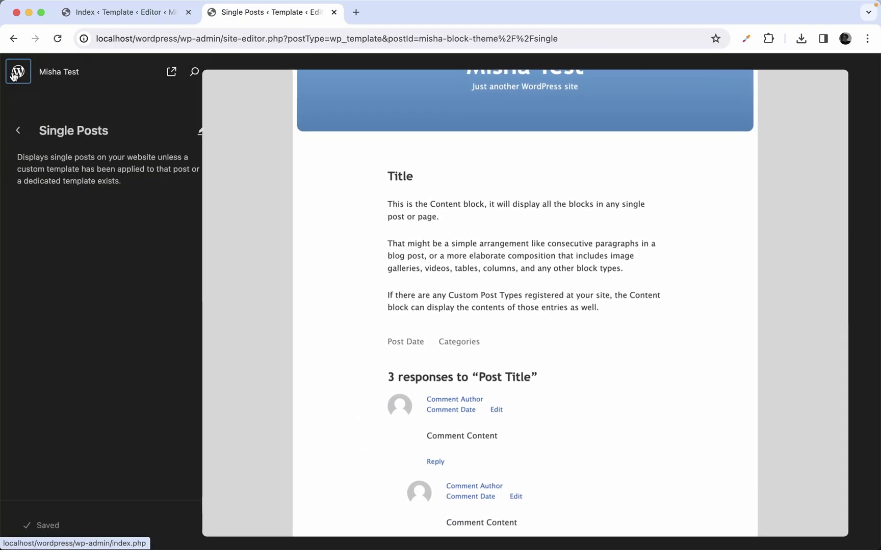
click(18, 72)
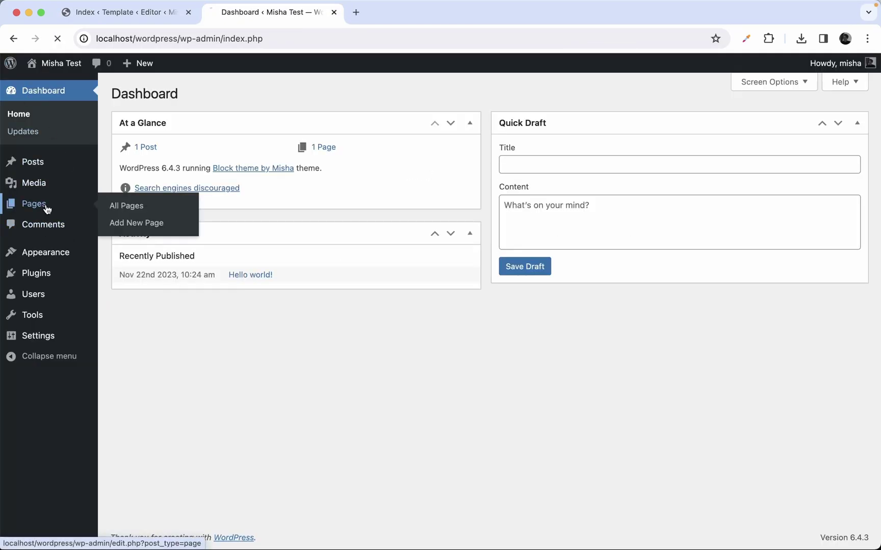
click(45, 205)
click(240, 203)
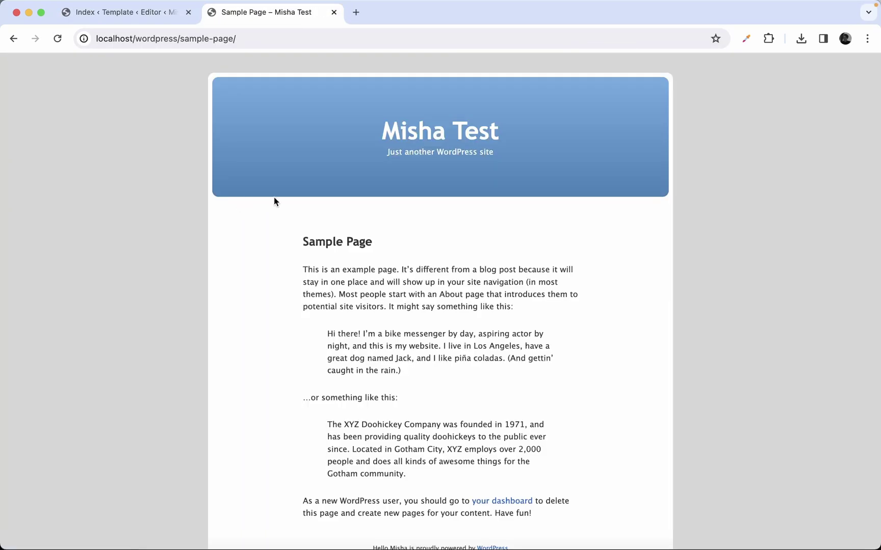
scroll(393, 233, down, 2)
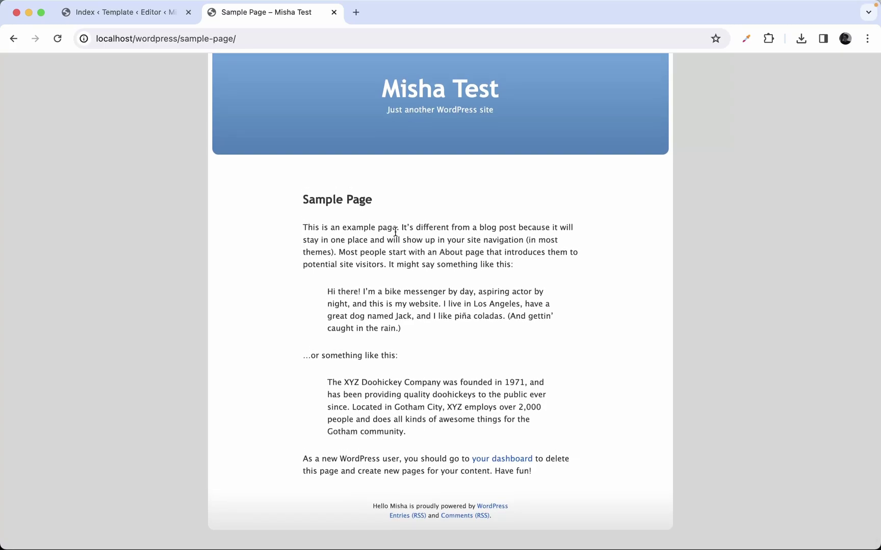
click(13, 39)
mouse_move(162, 196)
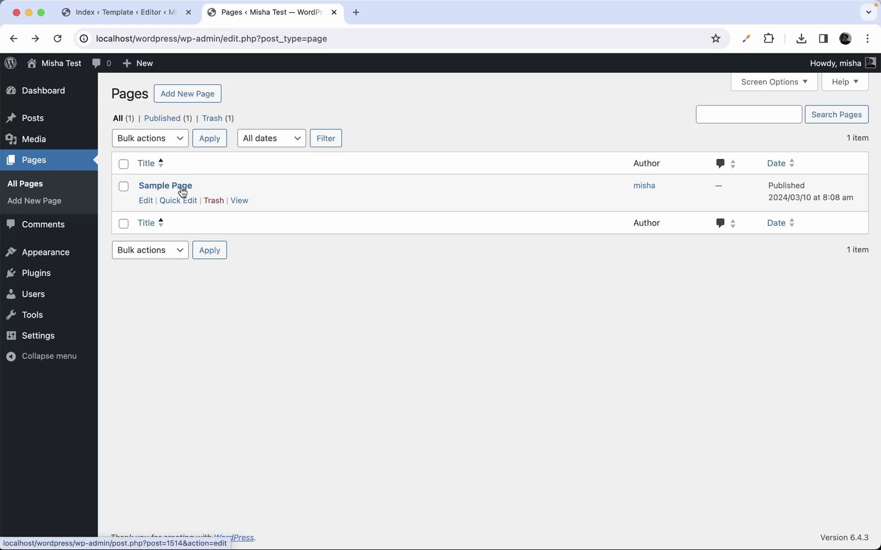
Step: Switch to the template-hierarchy.webp image and examine the Single Posts branch down to Static Page
mouse_move(345, 549)
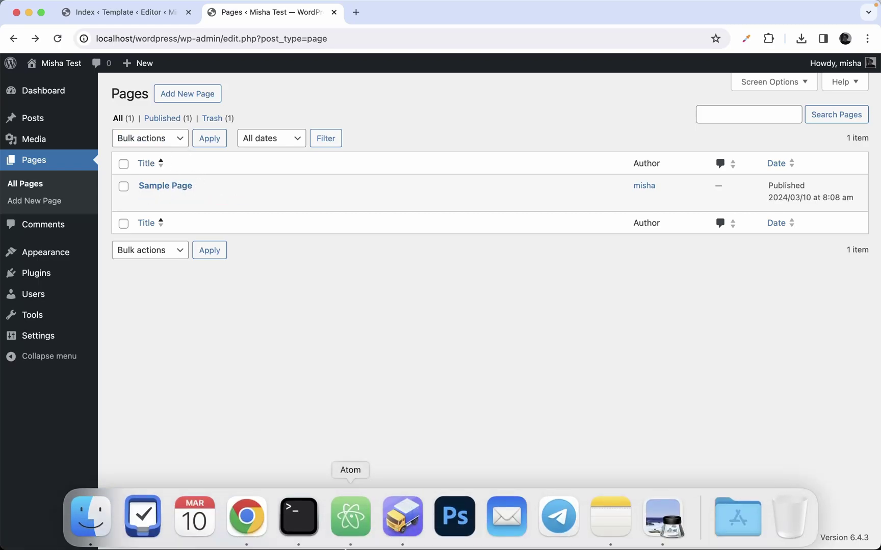
click(662, 517)
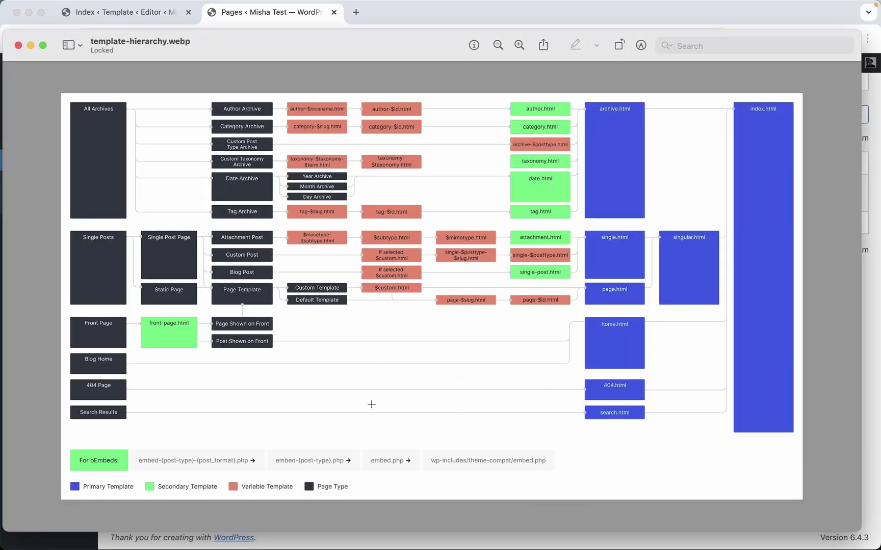
scroll(372, 404, up, 5)
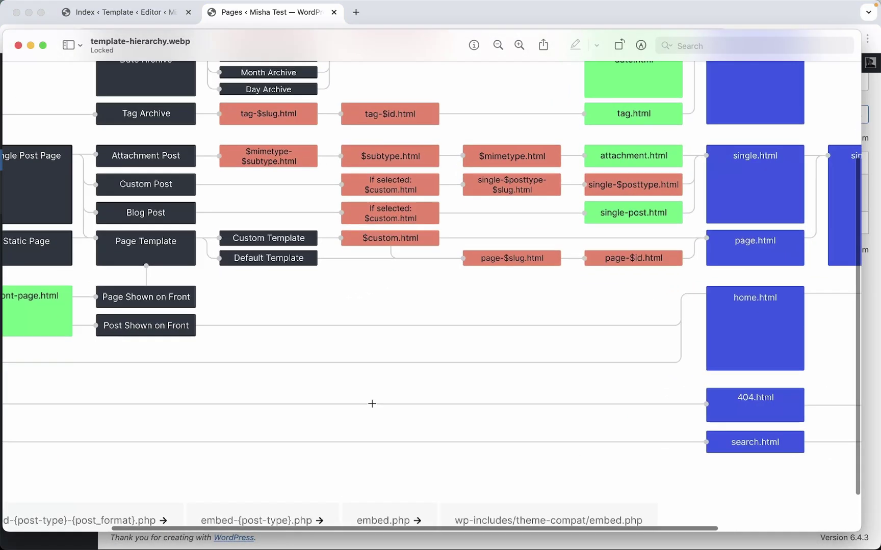
scroll(371, 404, left, 5)
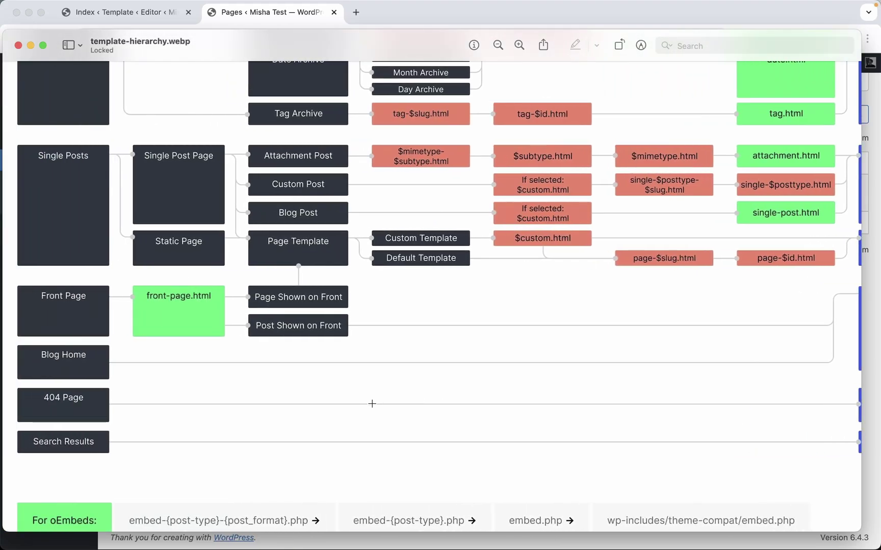
scroll(61, 153, up, 3)
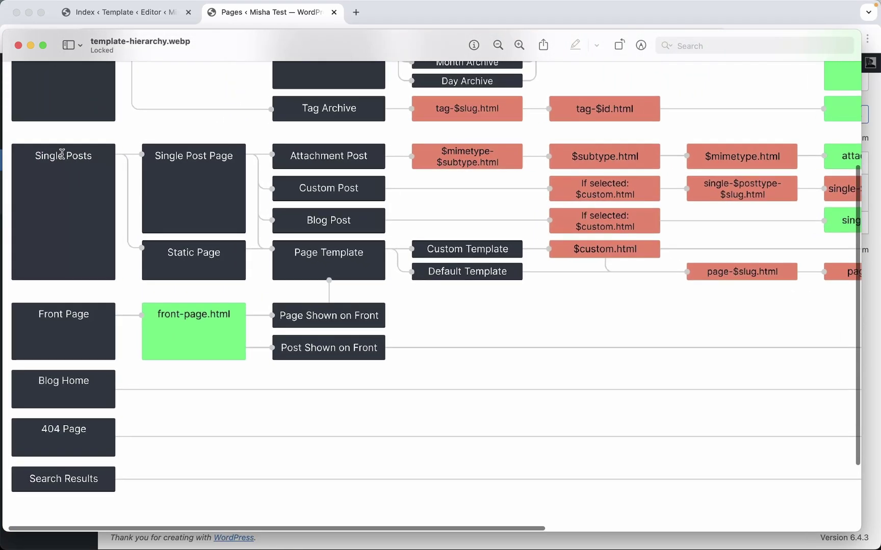
scroll(62, 153, up, 5)
scroll(62, 153, down, 10)
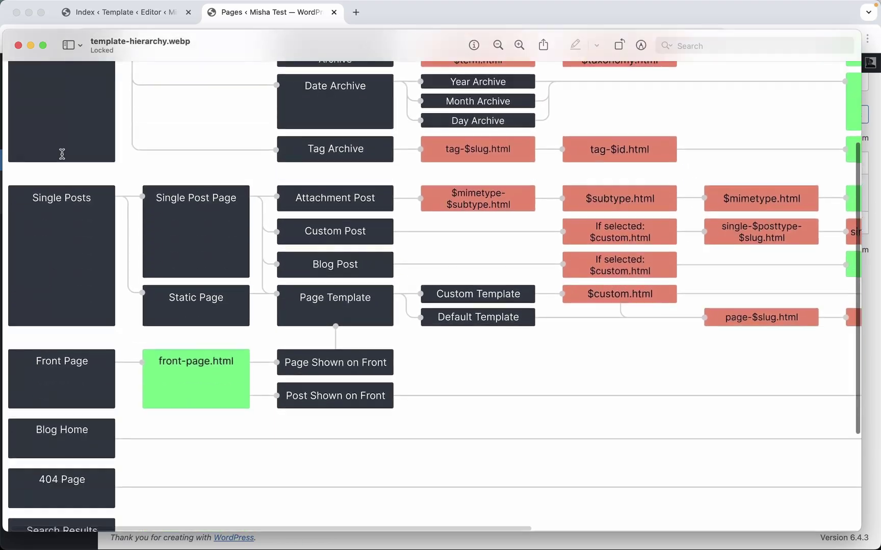
scroll(62, 153, right, 2)
scroll(62, 153, right, 10)
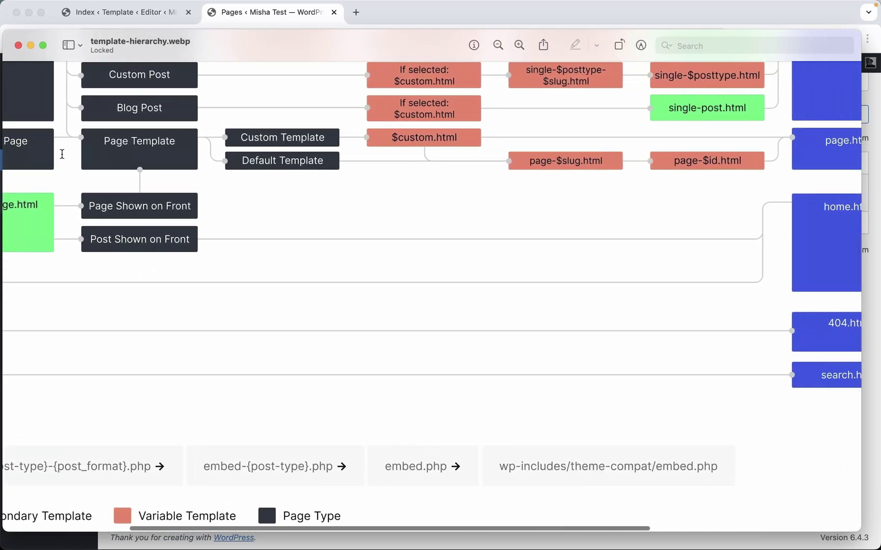
scroll(61, 153, left, 10)
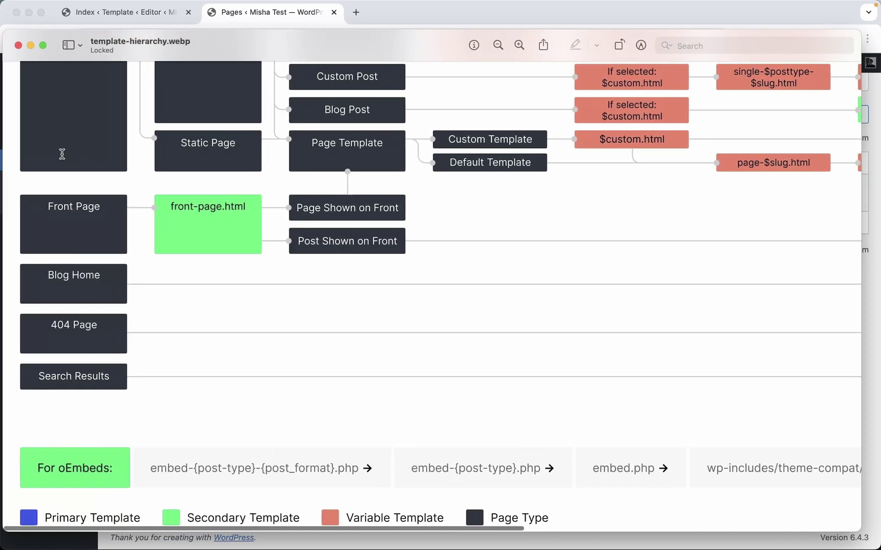
scroll(62, 153, up, 4)
scroll(61, 154, up, 1)
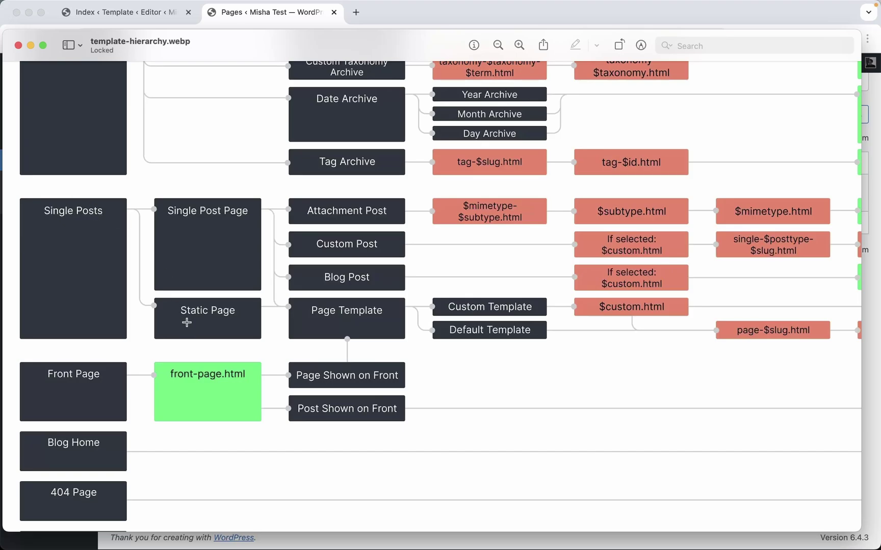
Step: Trace the Page Template branch of the hierarchy through the custom and default templates to page.html
scroll(210, 312, right, 5)
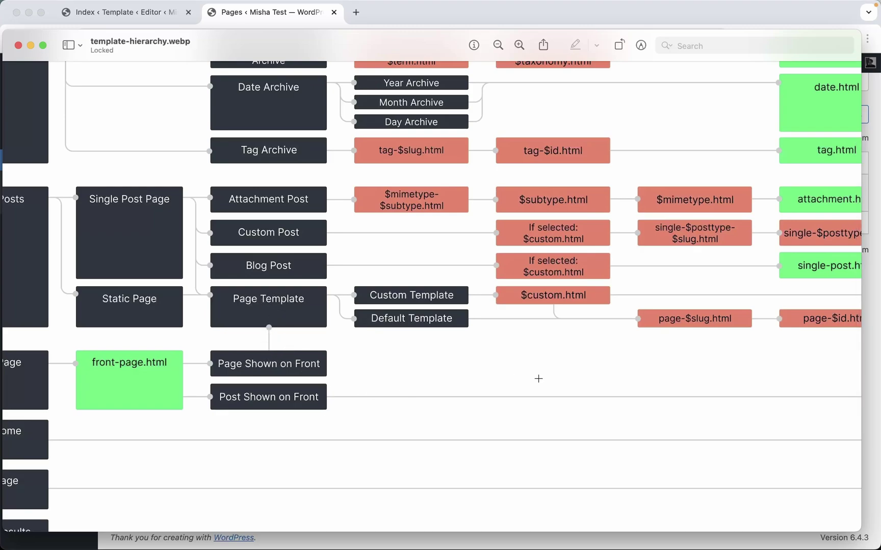
scroll(288, 298, right, 2)
scroll(288, 301, right, 2)
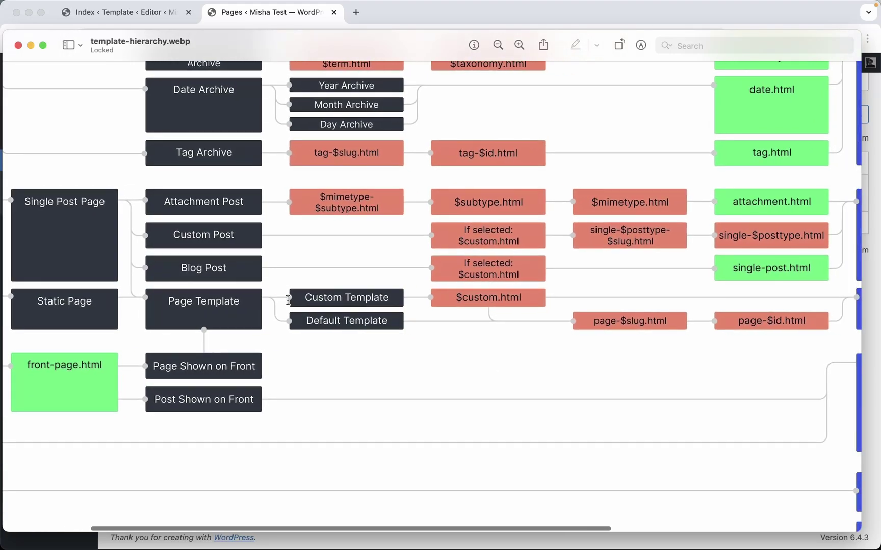
scroll(290, 300, right, 1)
scroll(290, 301, right, 1)
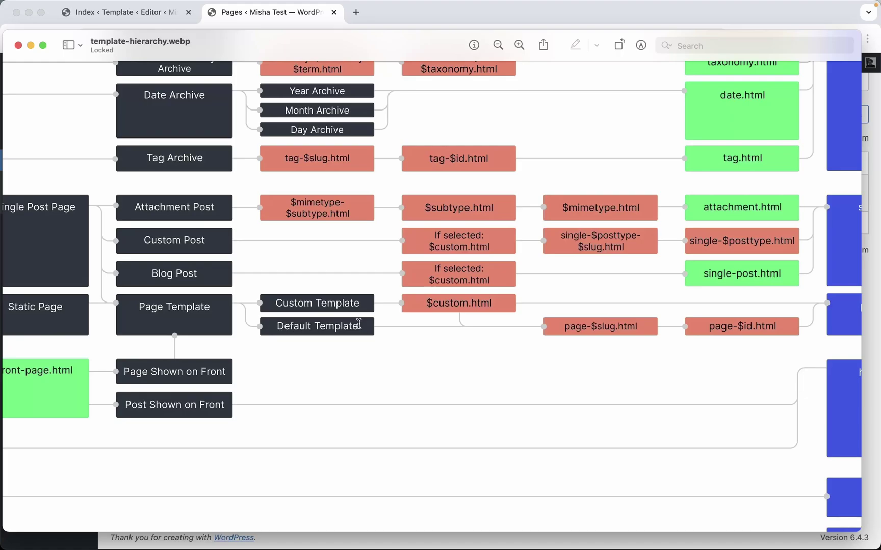
scroll(358, 324, right, 10)
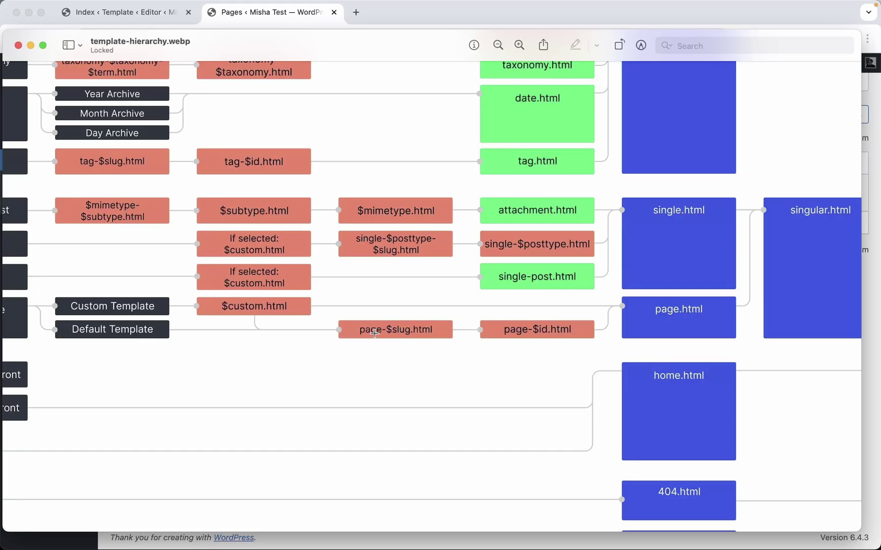
scroll(374, 333, right, 5)
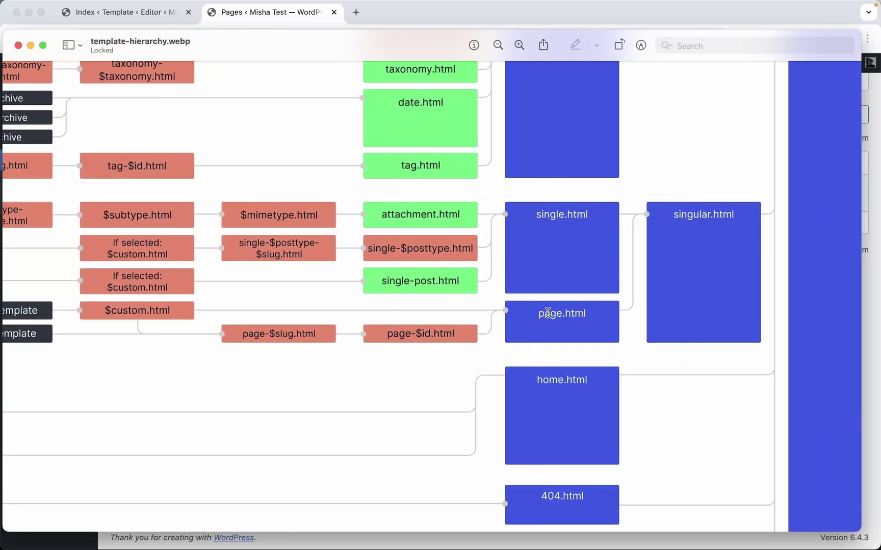
Step: Switch to Atom to check the theme's templates folder, and return to the Pages list in Chrome
mouse_move(364, 525)
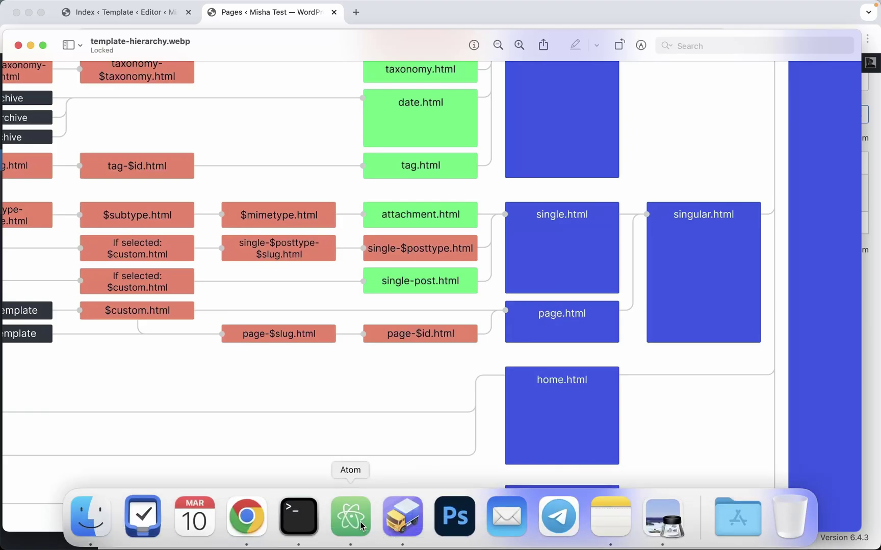
click(356, 520)
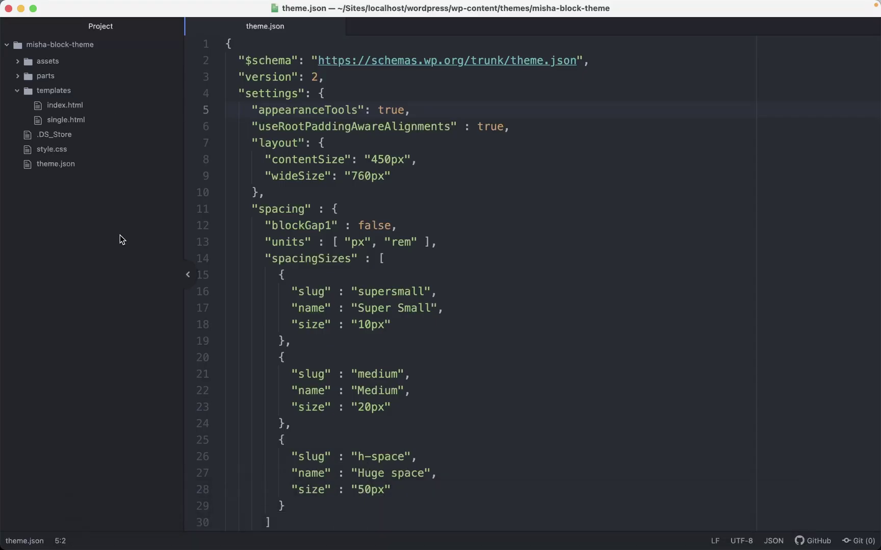
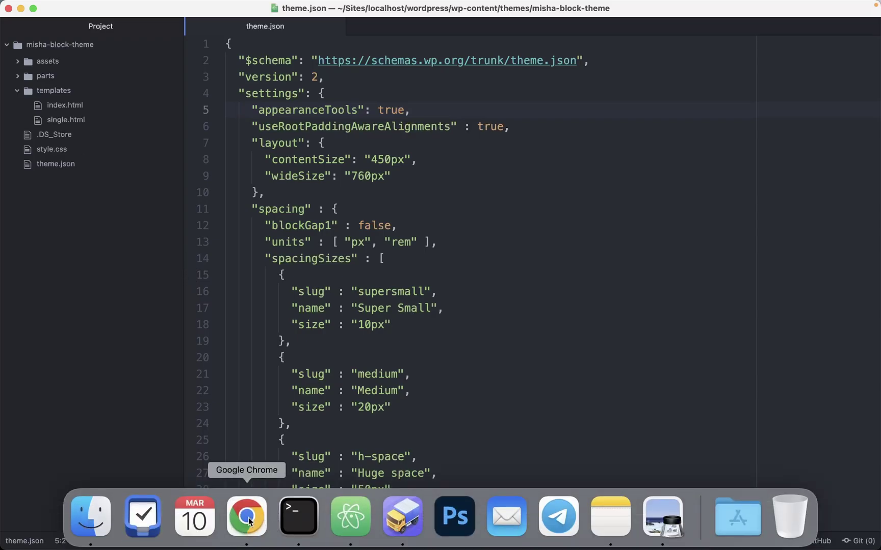
click(245, 521)
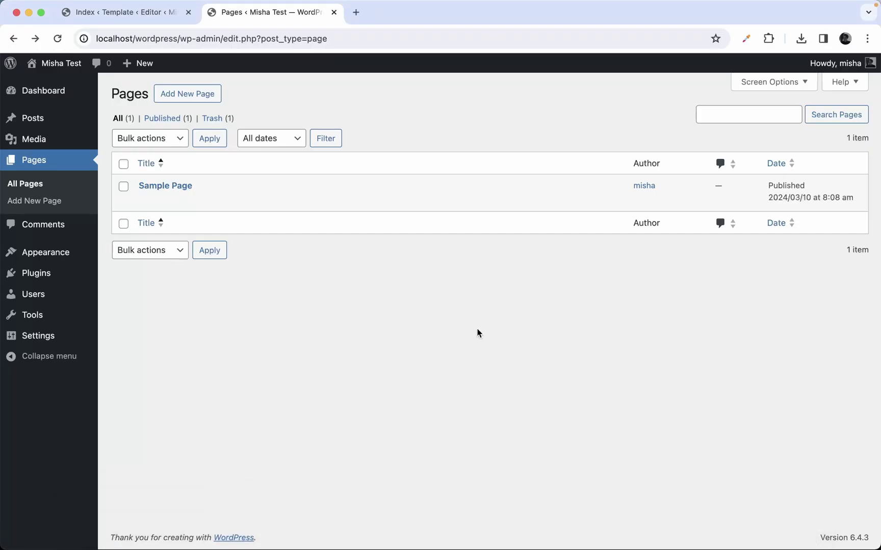
Step: Reopen the template hierarchy image and examine how single.html and page.html connect to singular.html
click(660, 521)
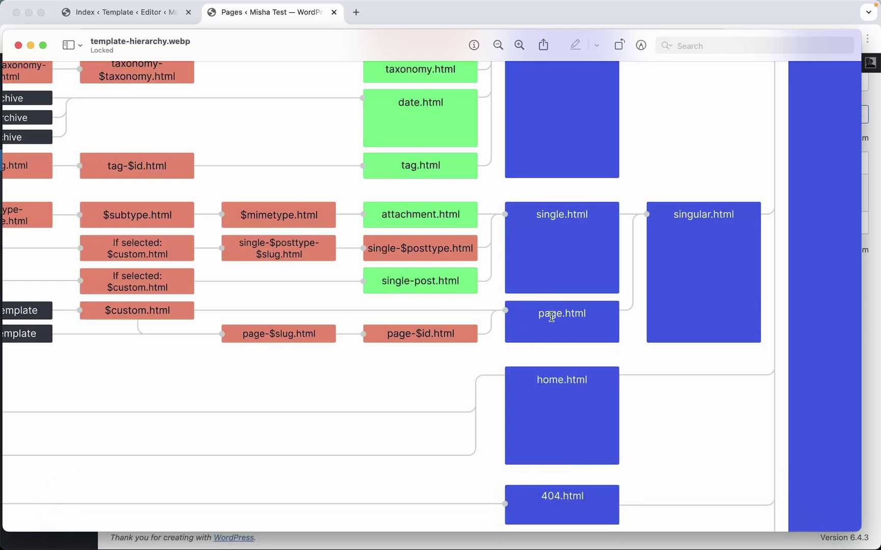
scroll(551, 312, up, 2)
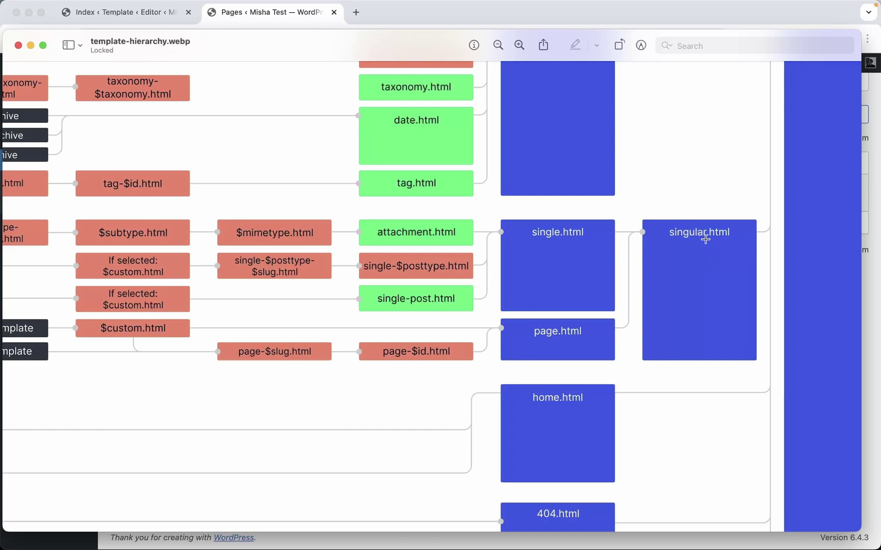
scroll(687, 247, up, 2)
scroll(687, 247, right, 2)
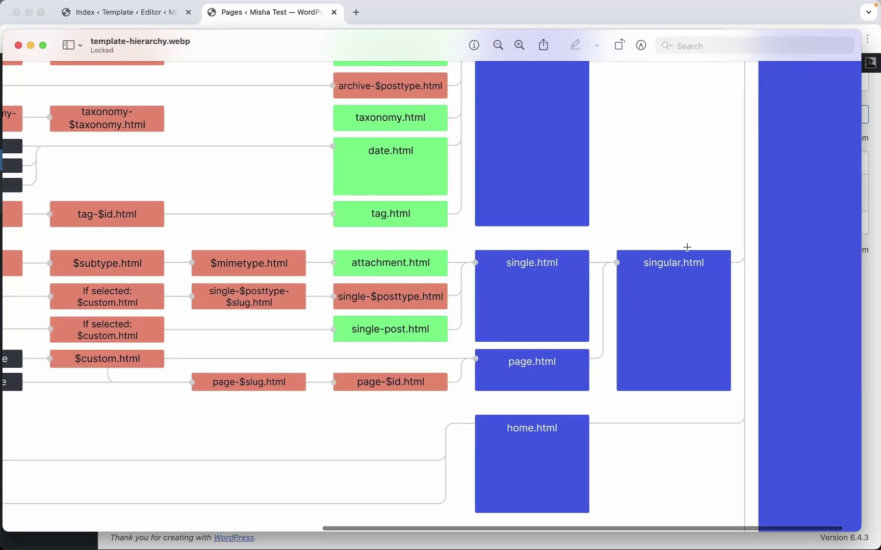
scroll(624, 310, up, 2)
scroll(624, 310, right, 2)
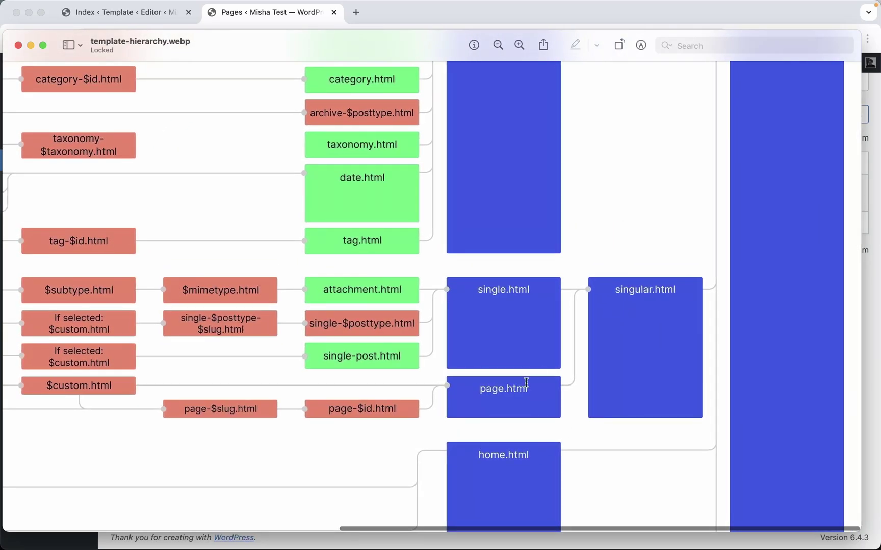
Step: Examine index.html as the final fallback in the template hierarchy image, and switch to Atom
scroll(644, 330, up, 2)
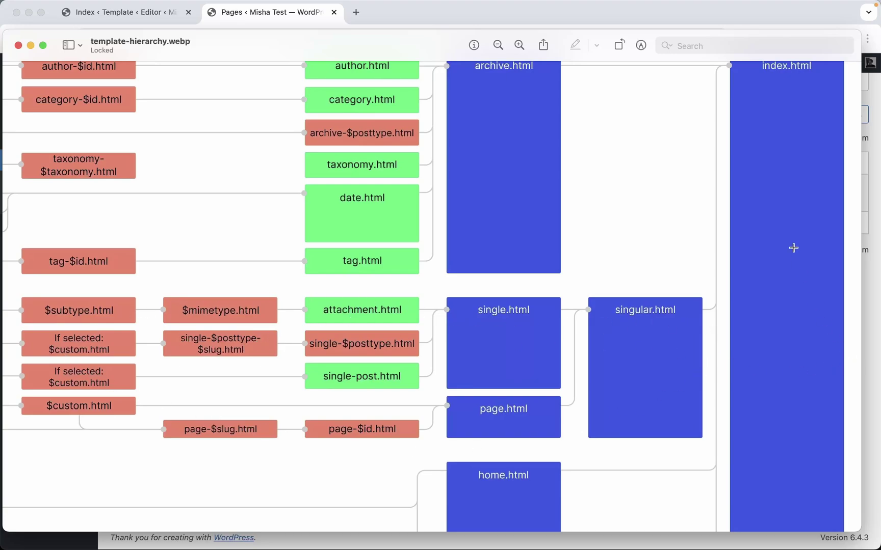
scroll(801, 247, up, 2)
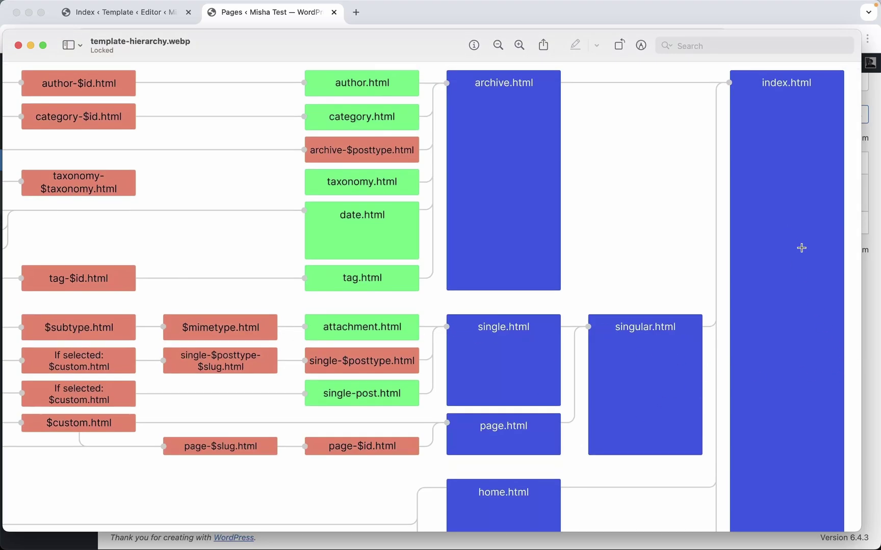
click(350, 515)
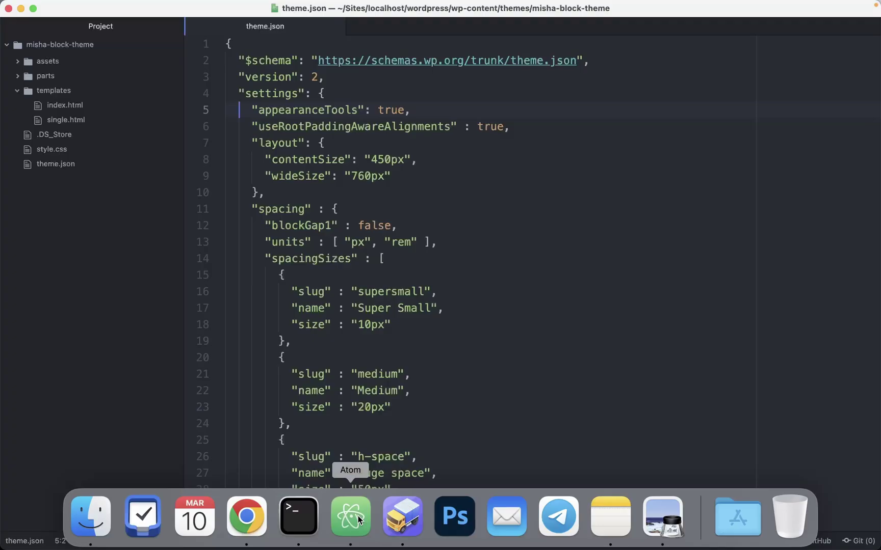
right_click(81, 92)
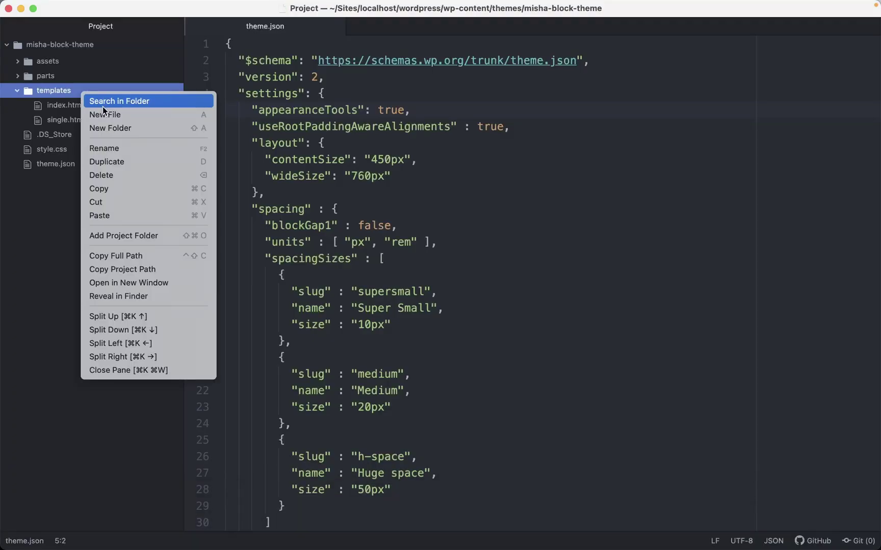
click(102, 106)
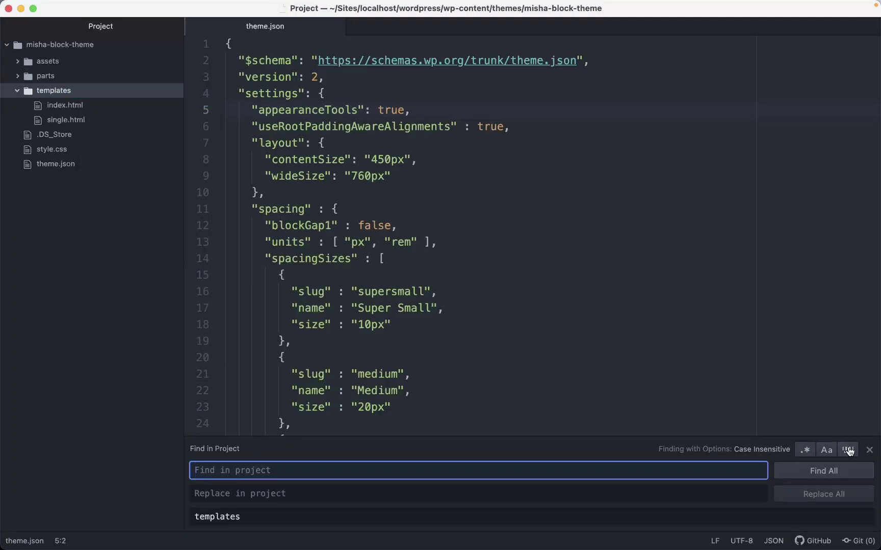
click(867, 452)
Step: Create a new file named page.html in the theme's templates folder
right_click(117, 90)
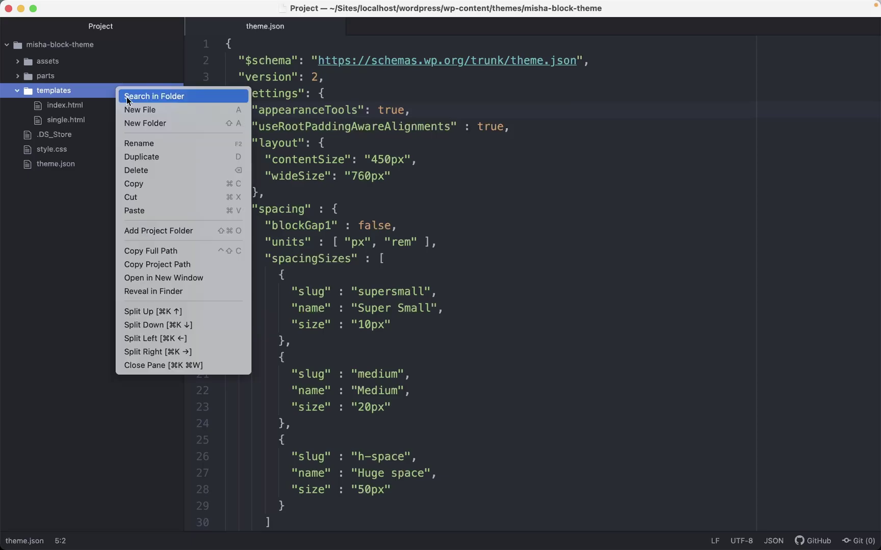
click(135, 110)
text(pag)
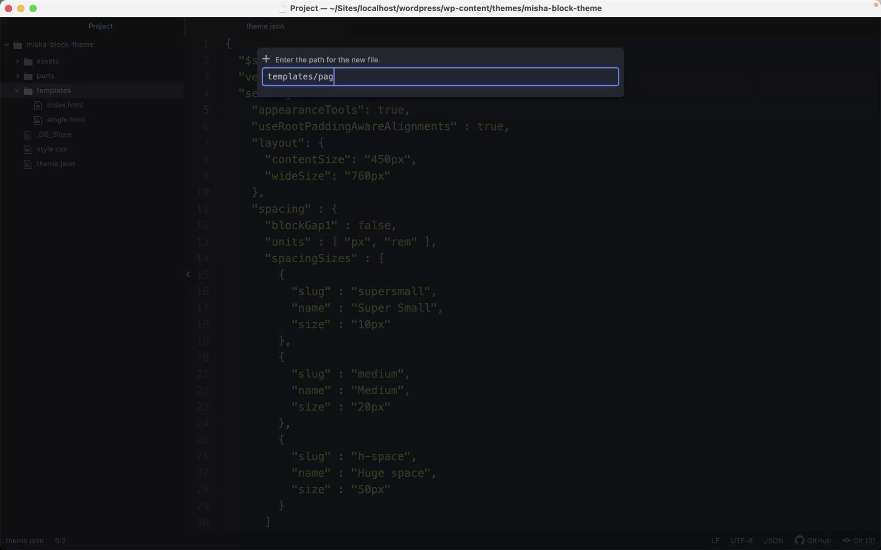
text(e.html)
key(Return)
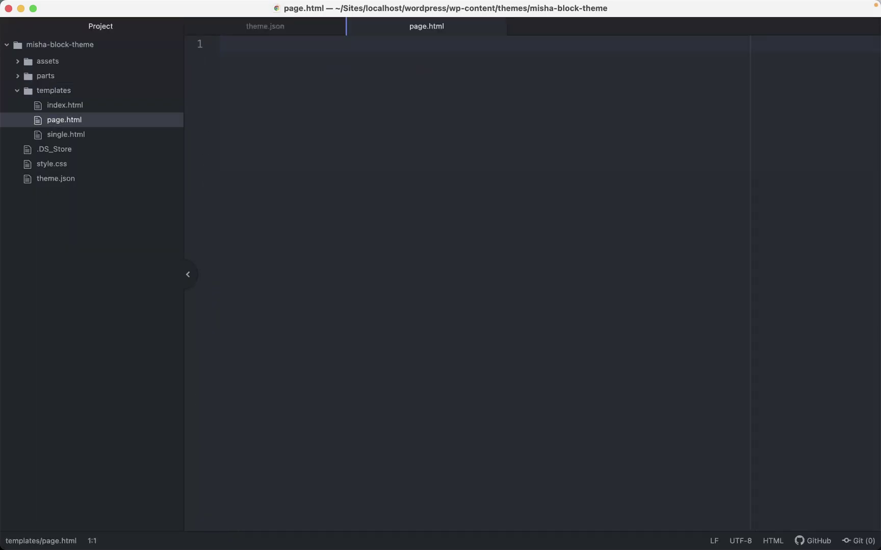
Step: Switch to Chrome and open the Pages template of the site editor in the code editor
click(261, 547)
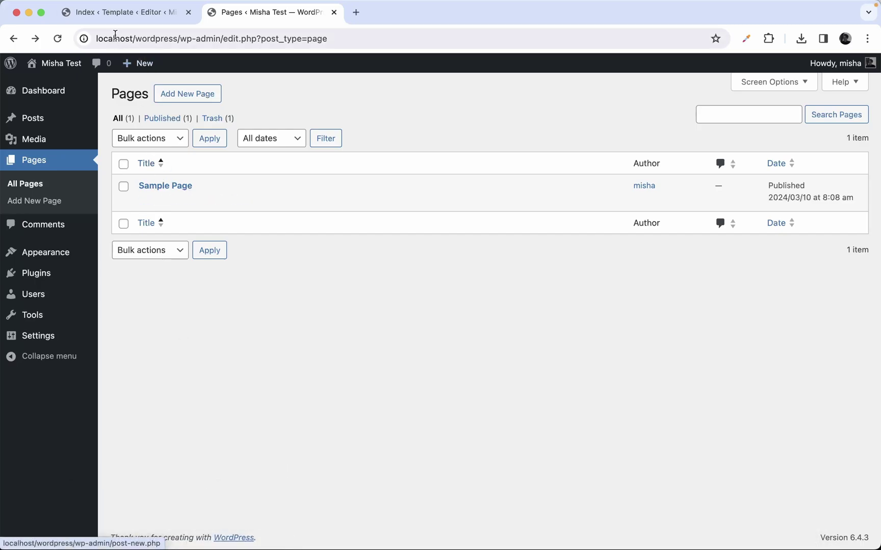
click(111, 20)
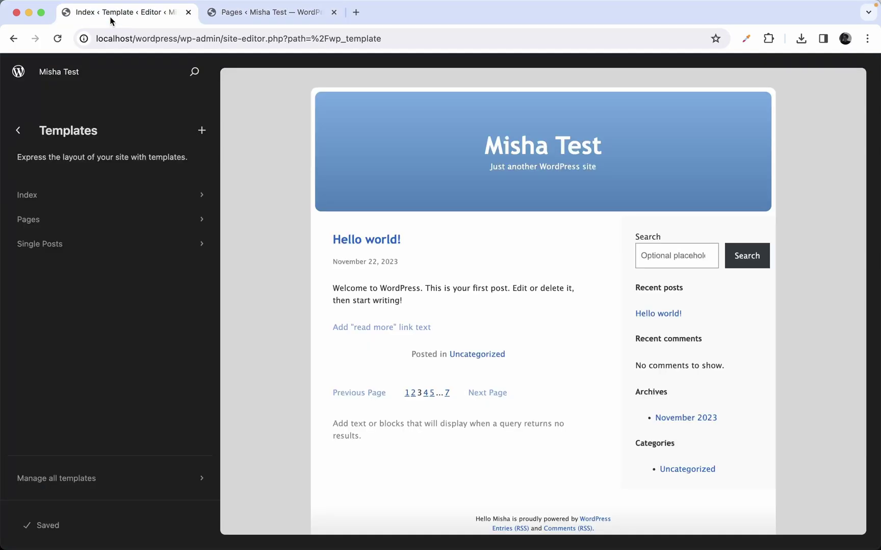
click(48, 220)
click(201, 131)
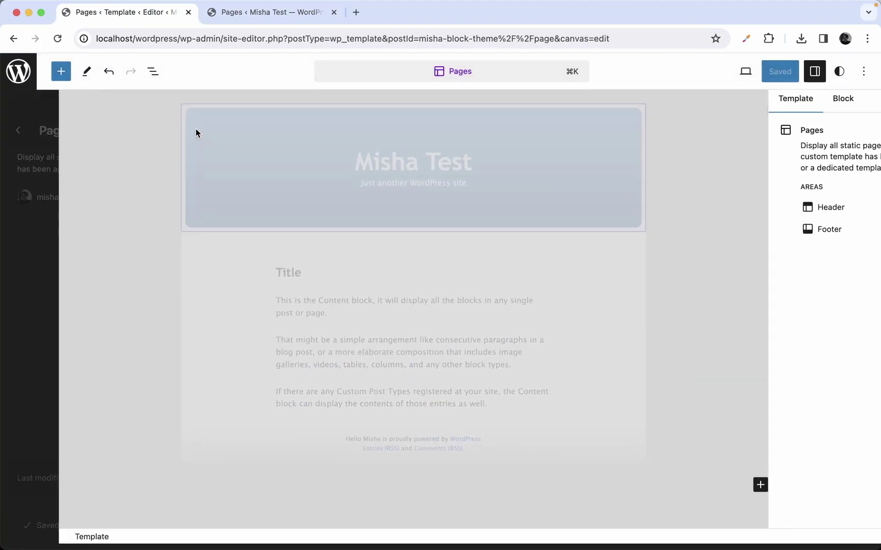
click(865, 75)
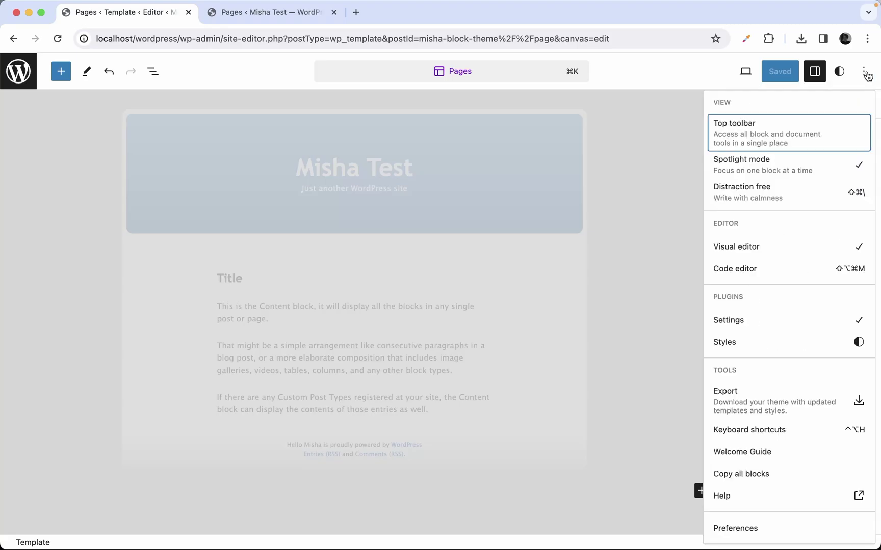
click(767, 270)
Step: Copy the entire Pages template code into page.html in Atom and save the file
click(365, 268)
key(super+a)
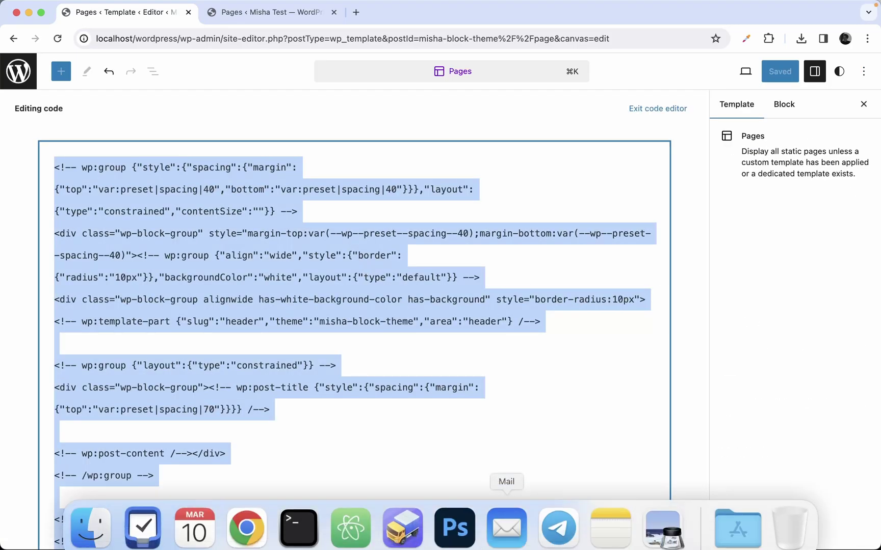
click(351, 519)
key(super+v)
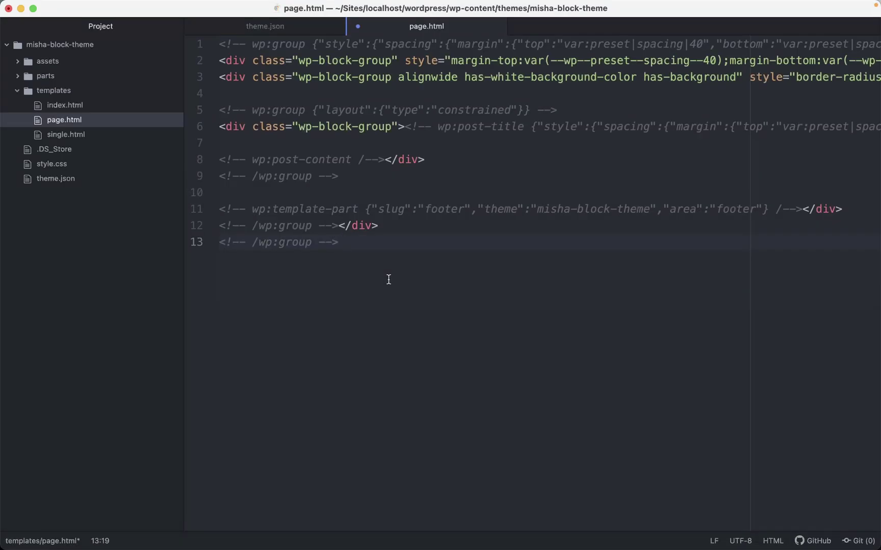
Step: Return to Chrome, leave the Pages template for the Dashboard, and reopen the site editor
click(245, 519)
click(20, 76)
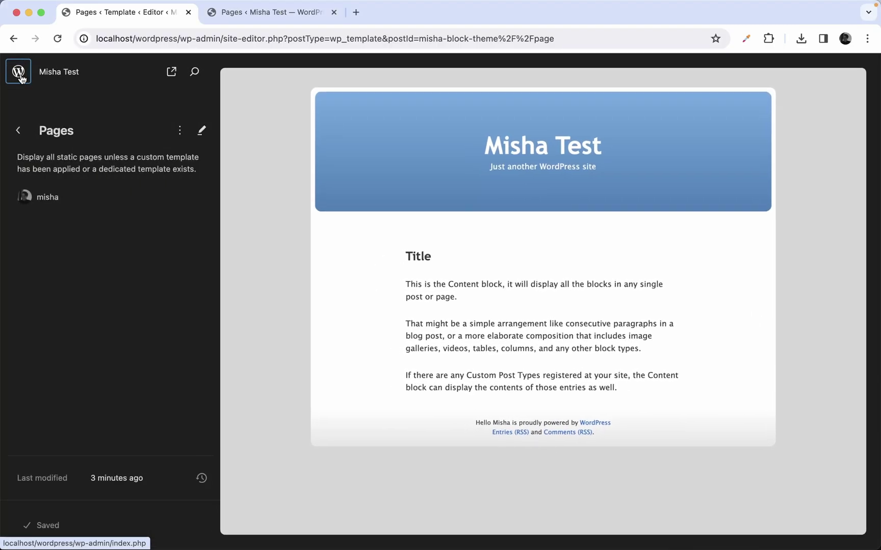
click(18, 74)
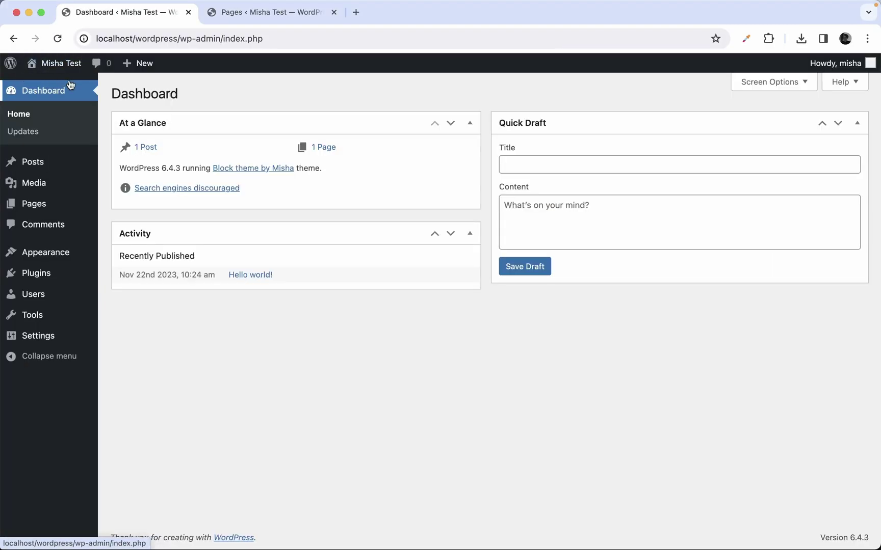
mouse_move(42, 245)
click(122, 276)
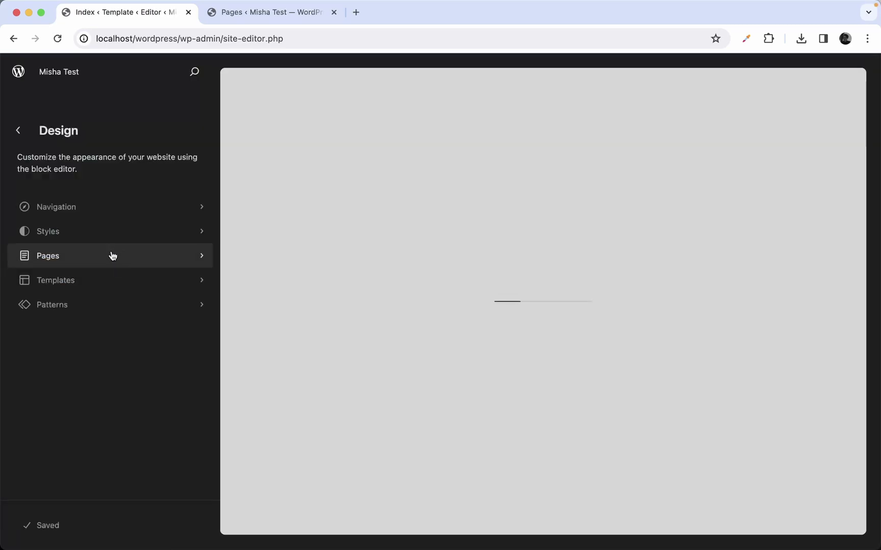
Step: Clear the customizations of the Pages template so that it uses the version supplied by the theme
click(112, 255)
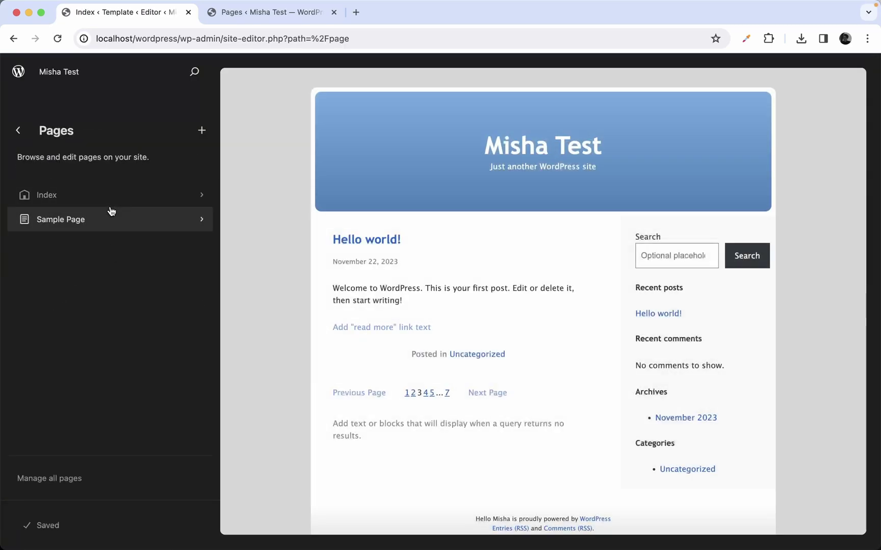
click(18, 131)
click(91, 278)
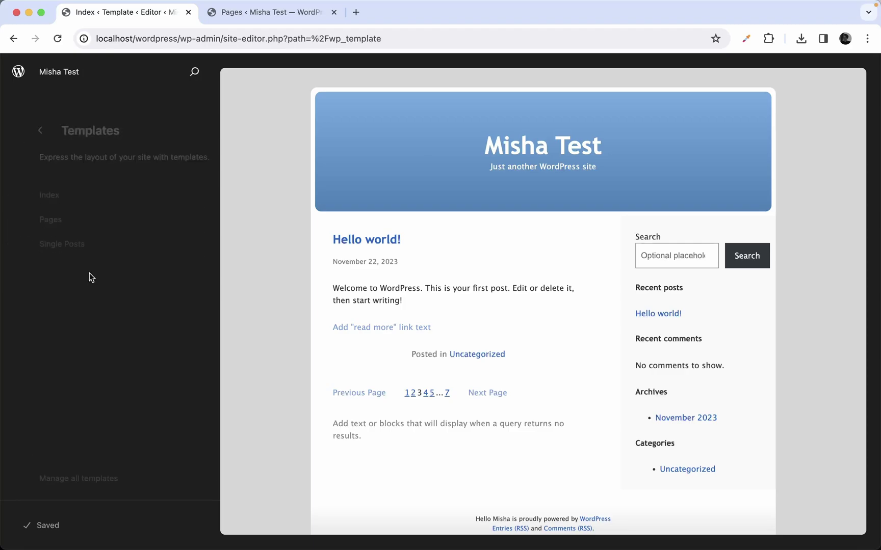
click(134, 220)
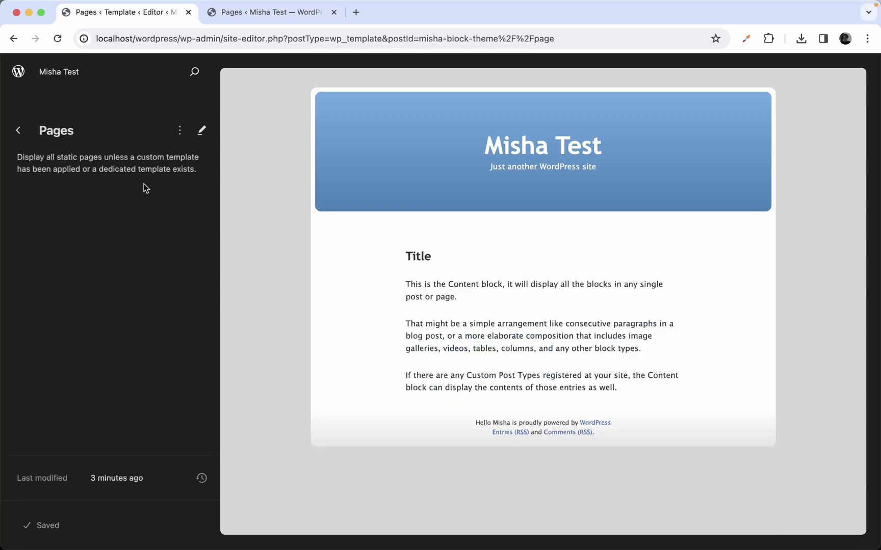
click(180, 130)
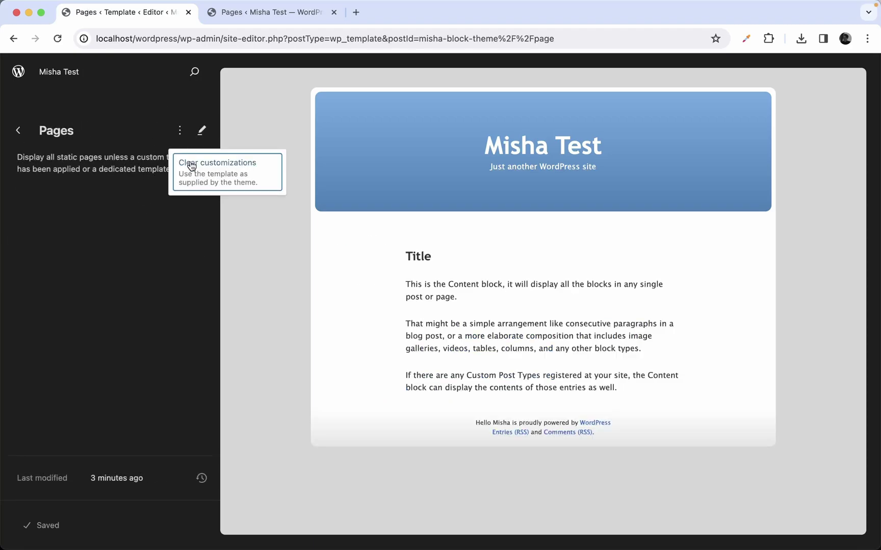
click(214, 176)
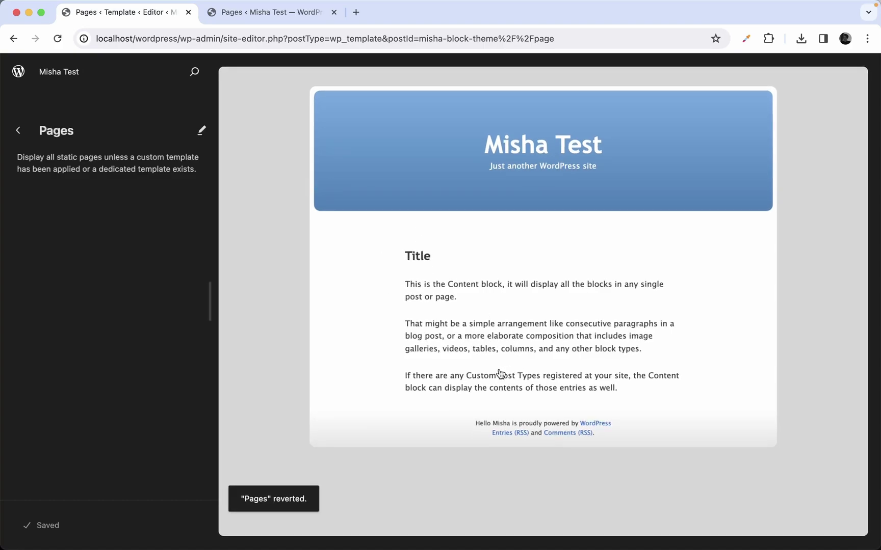
Step: Close page.html in Atom and return to the site editor's Templates list in Chrome
click(356, 524)
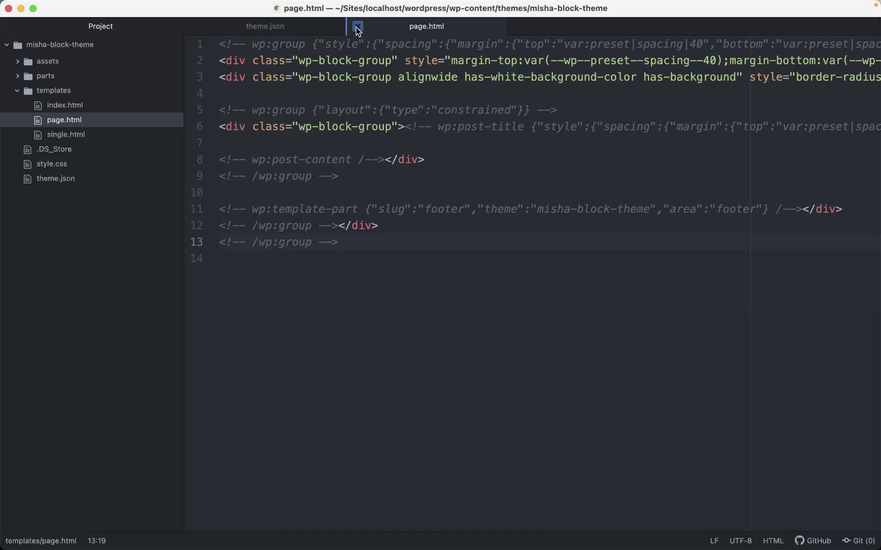
click(358, 26)
click(246, 517)
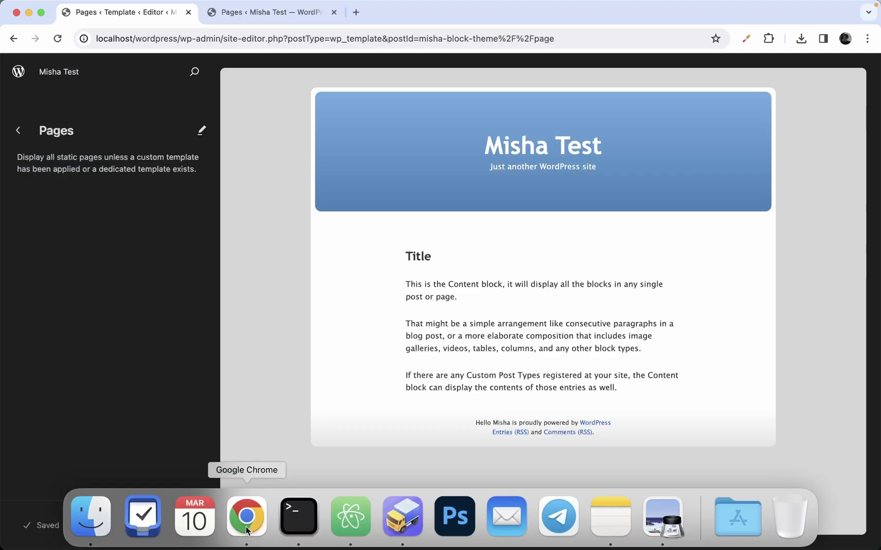
click(17, 132)
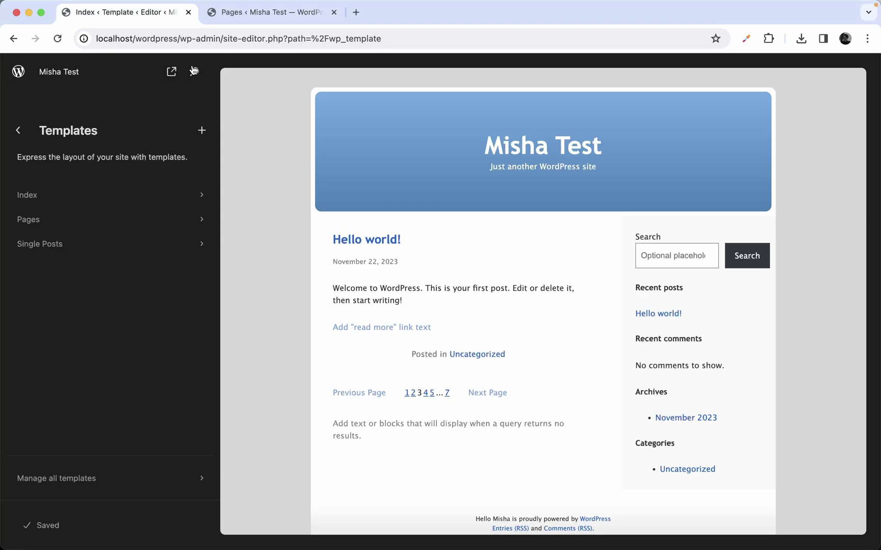
Step: Open the site's front page in the second browser tab and search the site for "fssfsdfsdfs"
click(222, 14)
click(61, 69)
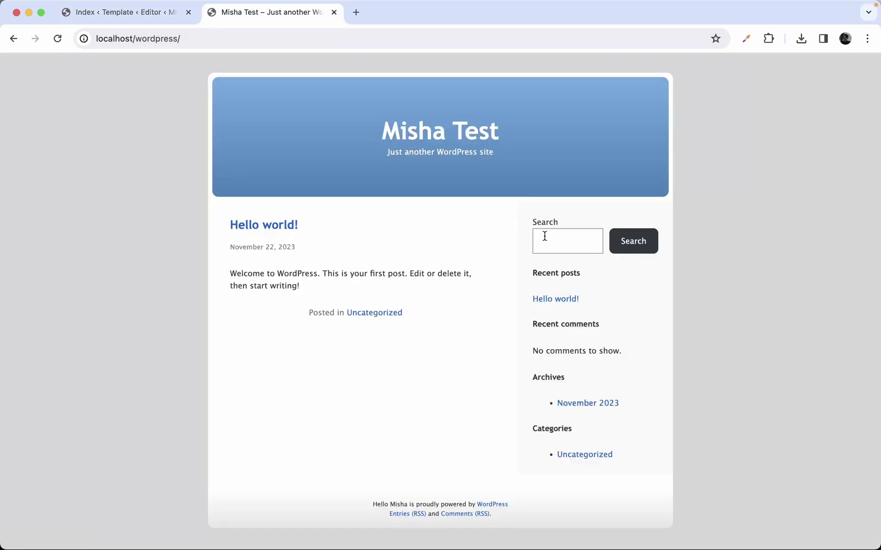
click(545, 236)
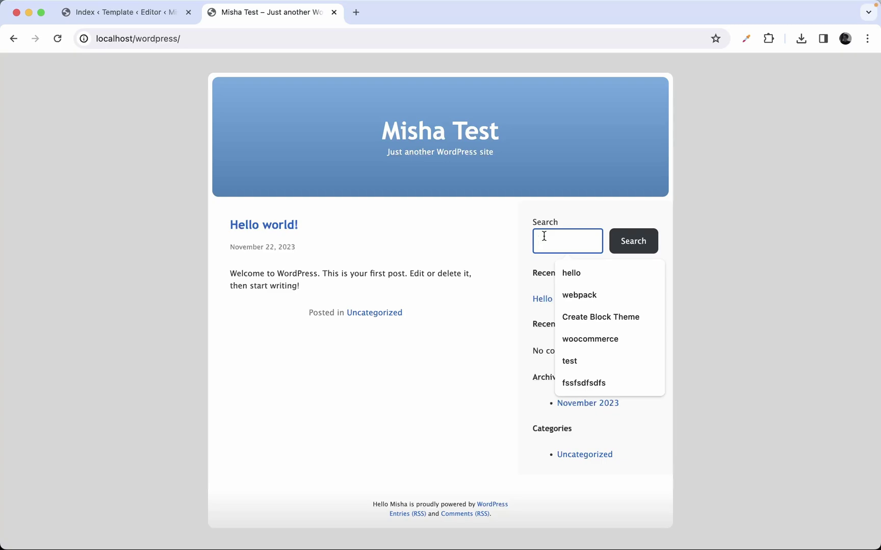
click(582, 384)
key(Return)
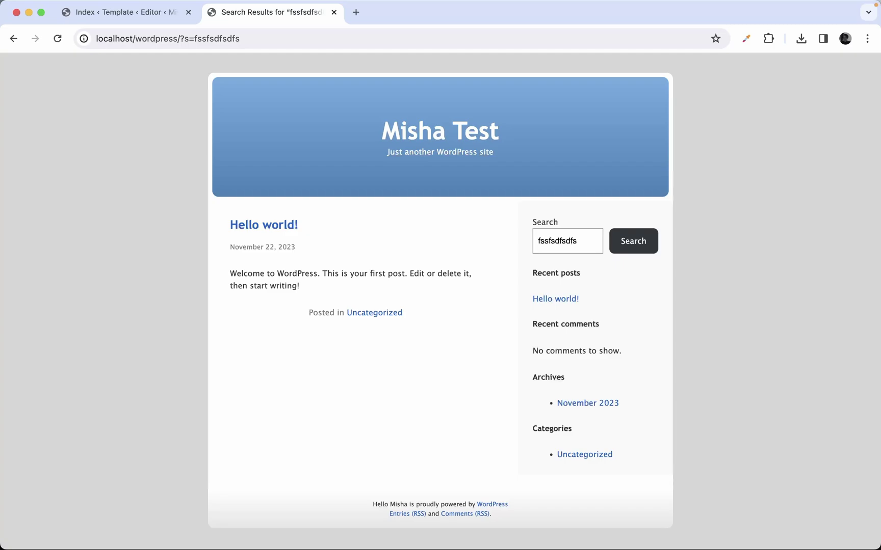
Step: Search the site for "hello" and compare the results page with the previous search
double_click(578, 246)
text(hello)
key(Return)
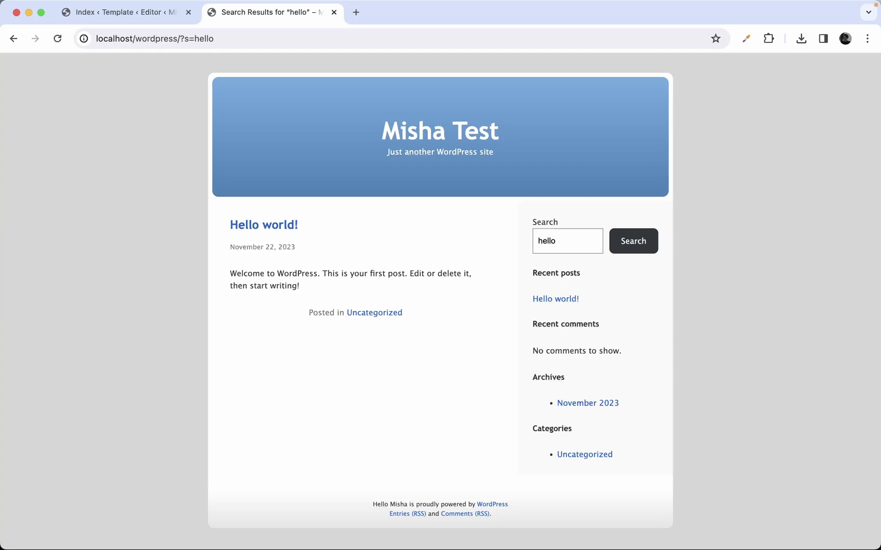
mouse_move(467, 544)
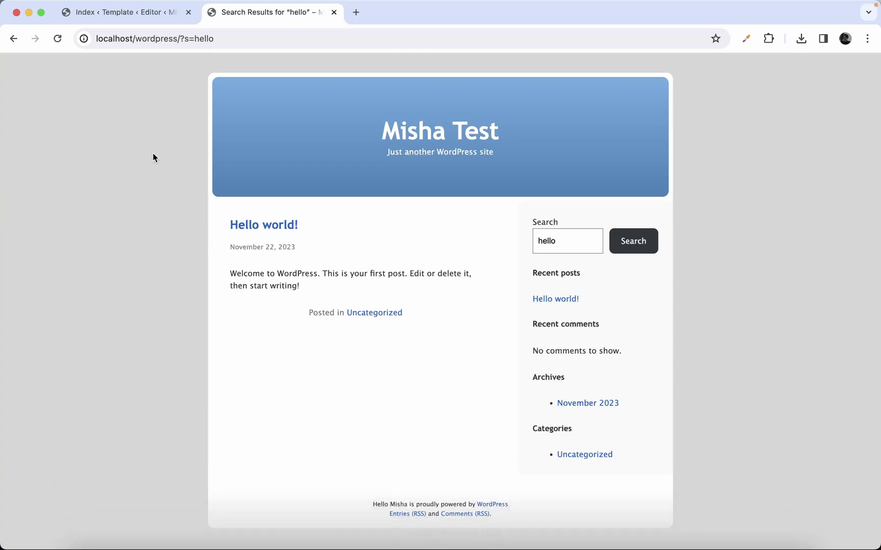
Step: Open the Index template for editing in the site editor and switch it from code to visual editing
click(120, 16)
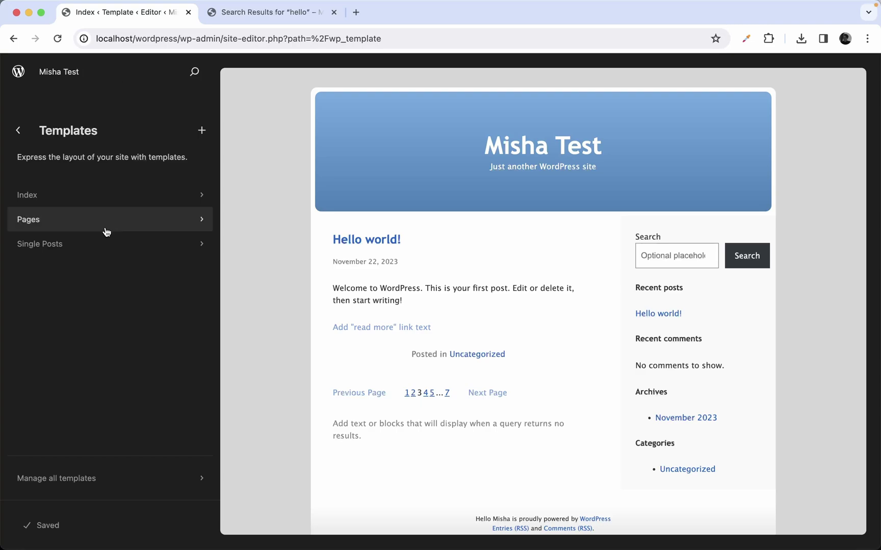
click(90, 200)
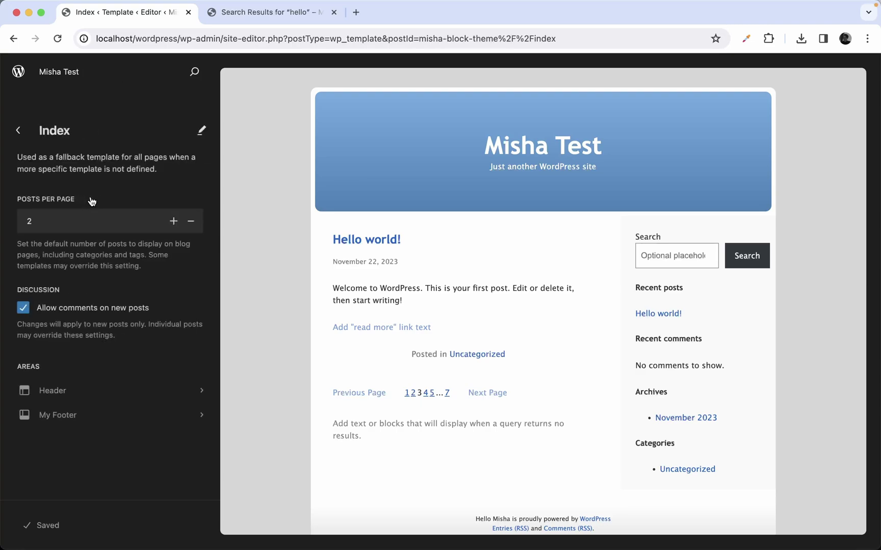
click(199, 131)
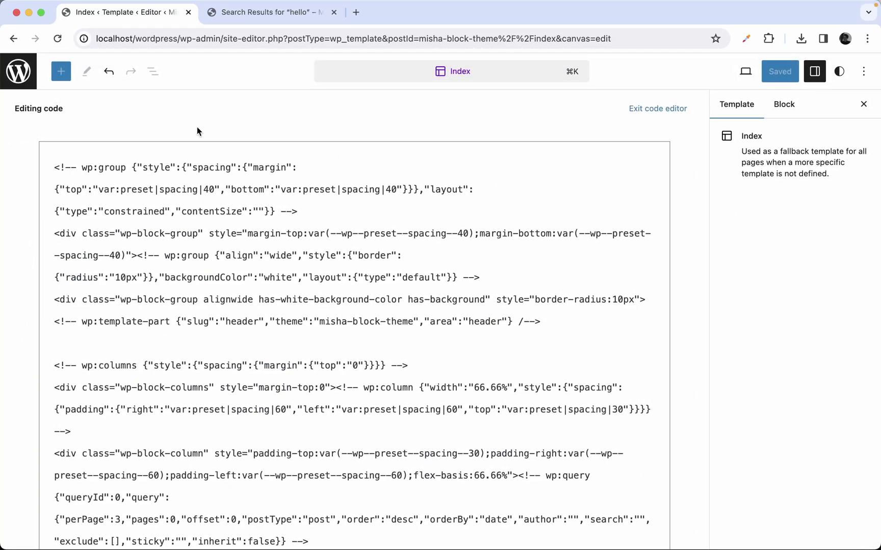
click(665, 108)
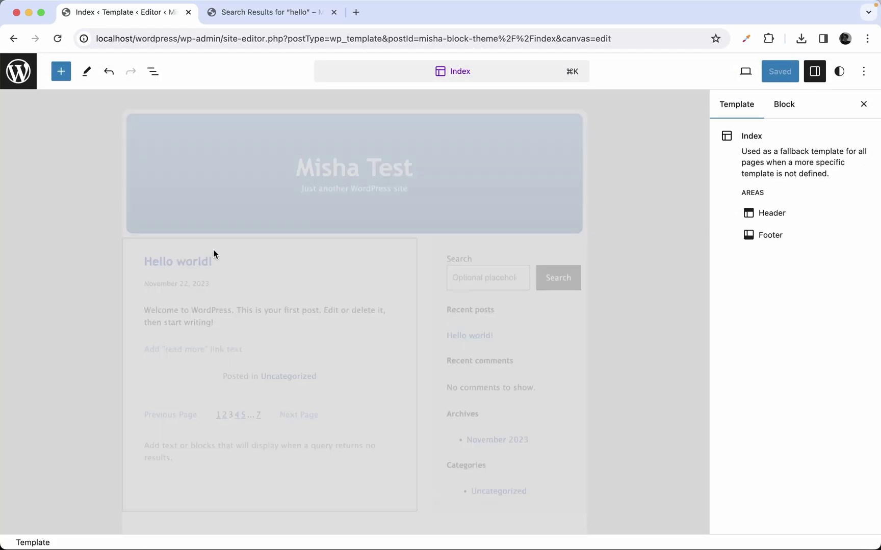
Step: Make the Index template's Query Loop block inherit its query from the template, and save the change
click(258, 263)
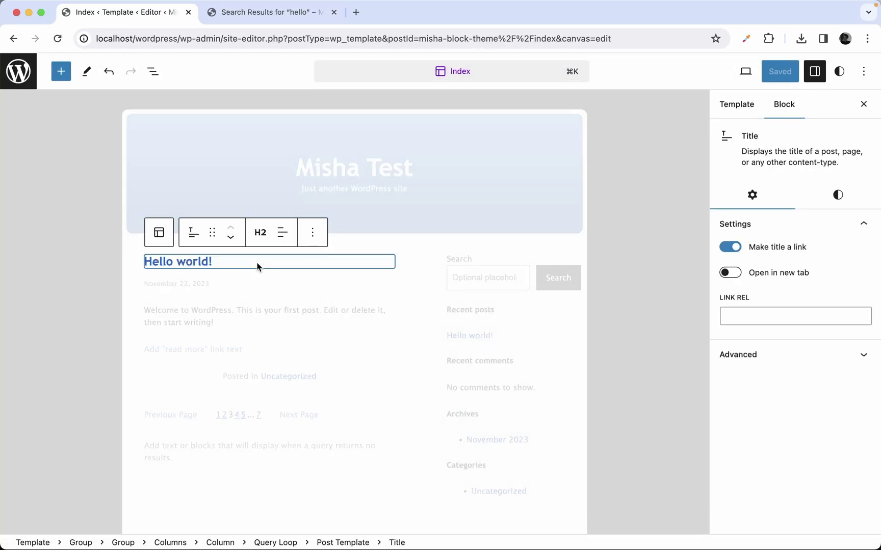
click(168, 236)
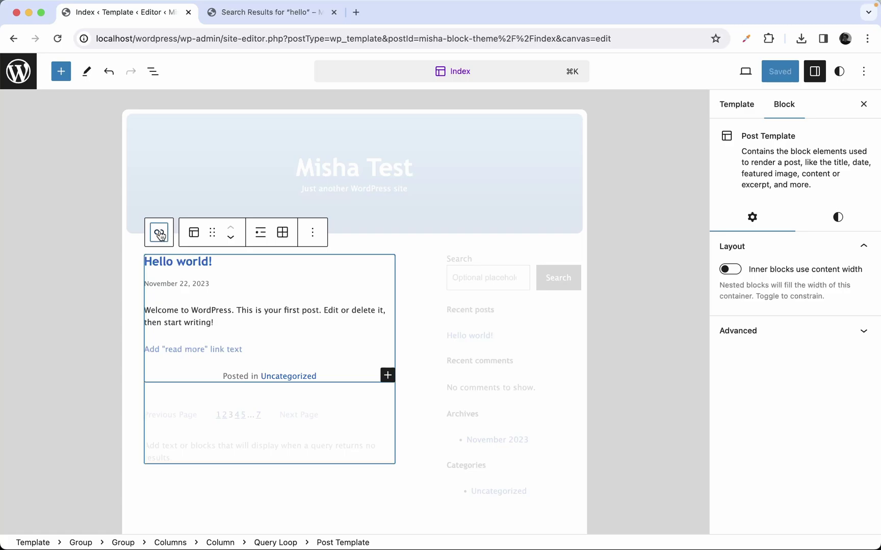
click(169, 236)
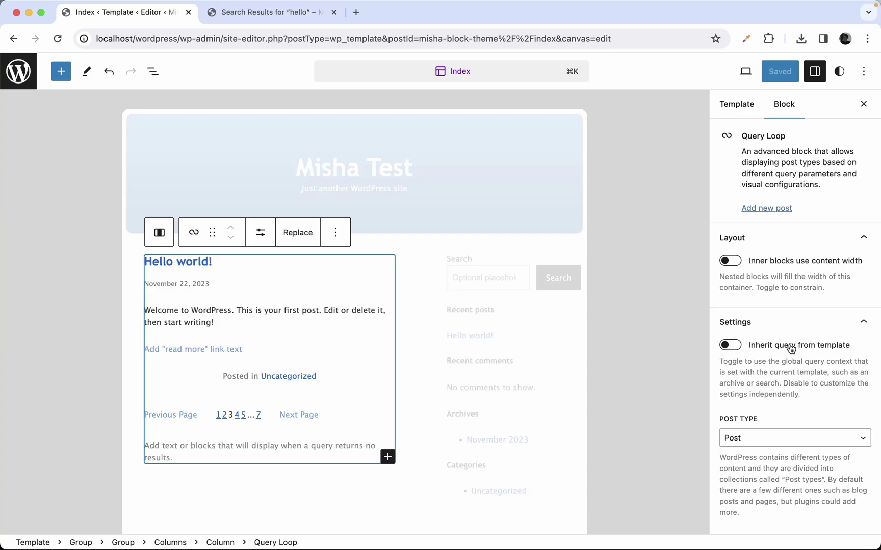
click(730, 346)
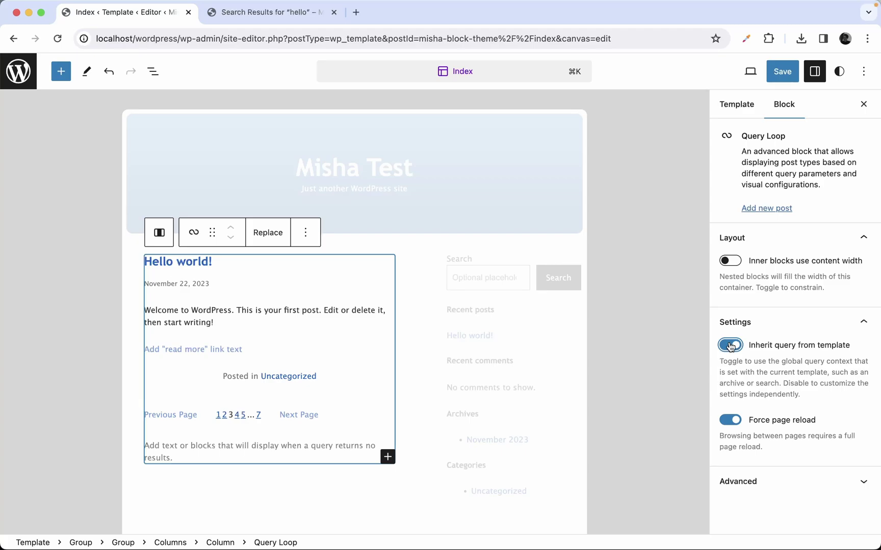
click(730, 346)
scroll(766, 382, down, 3)
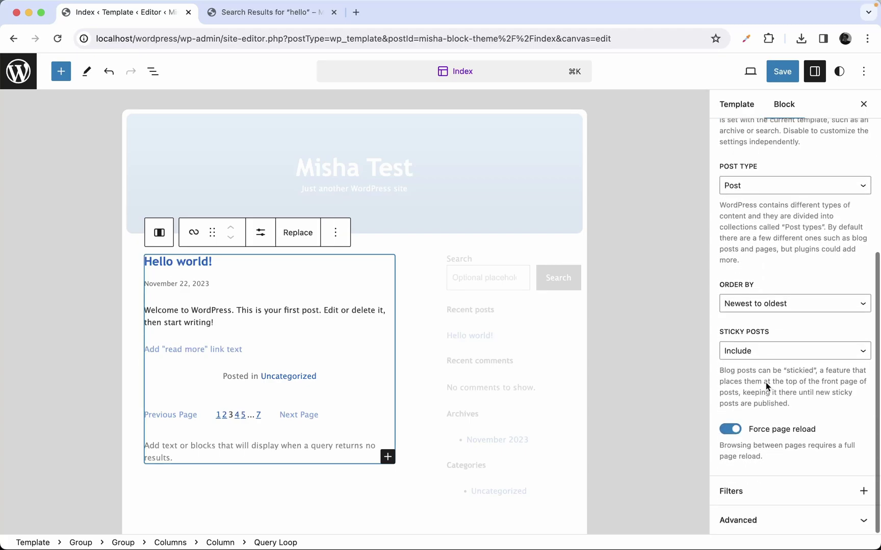
scroll(766, 383, up, 3)
click(729, 301)
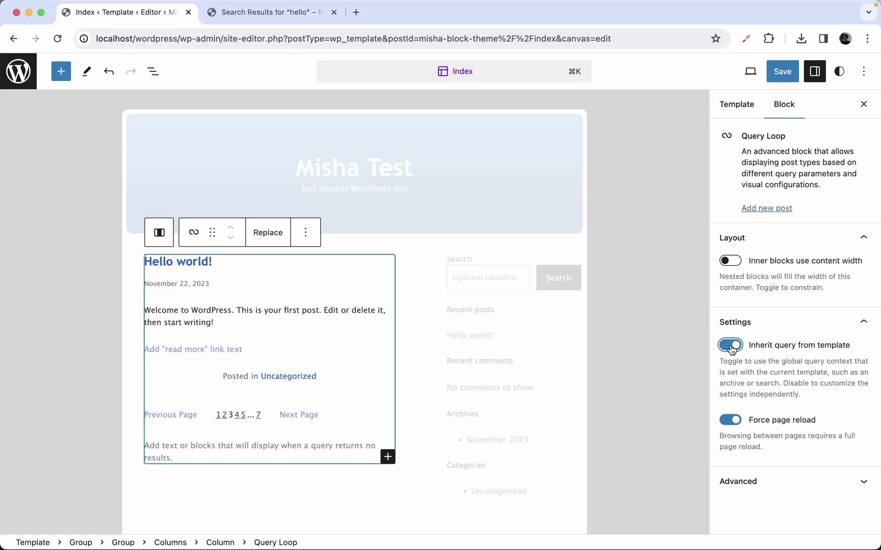
click(778, 80)
click(772, 80)
Step: Return to the site's search results page in the other browser tab and search for "fssfsdfsdfs"
click(226, 17)
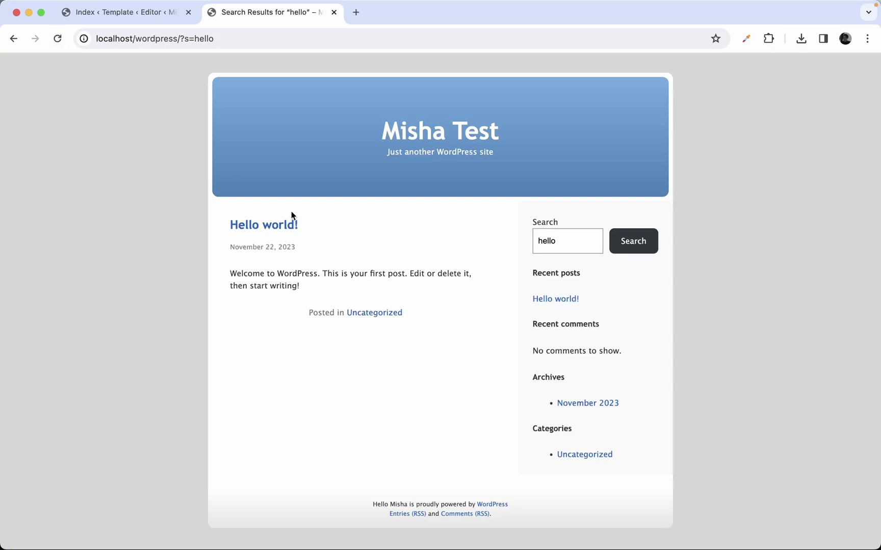
click(536, 252)
key(super+a)
key(BackSpace)
click(563, 239)
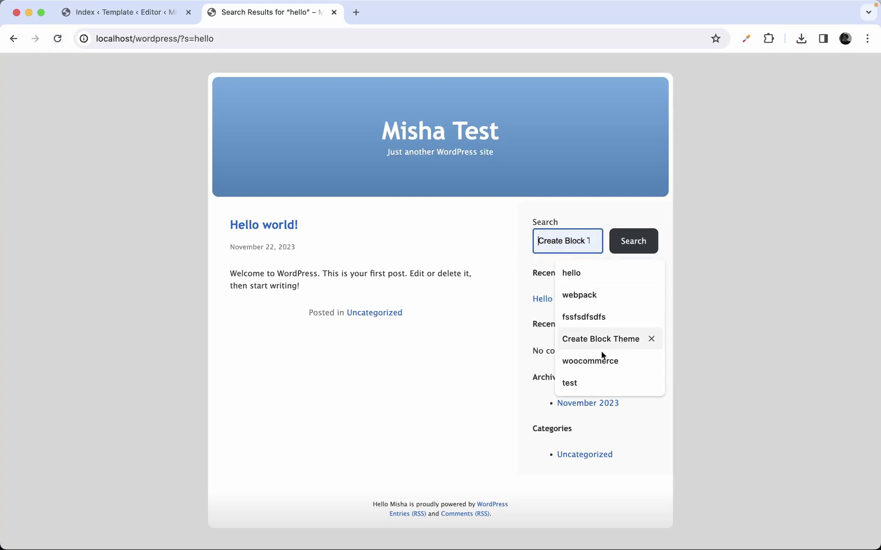
click(594, 321)
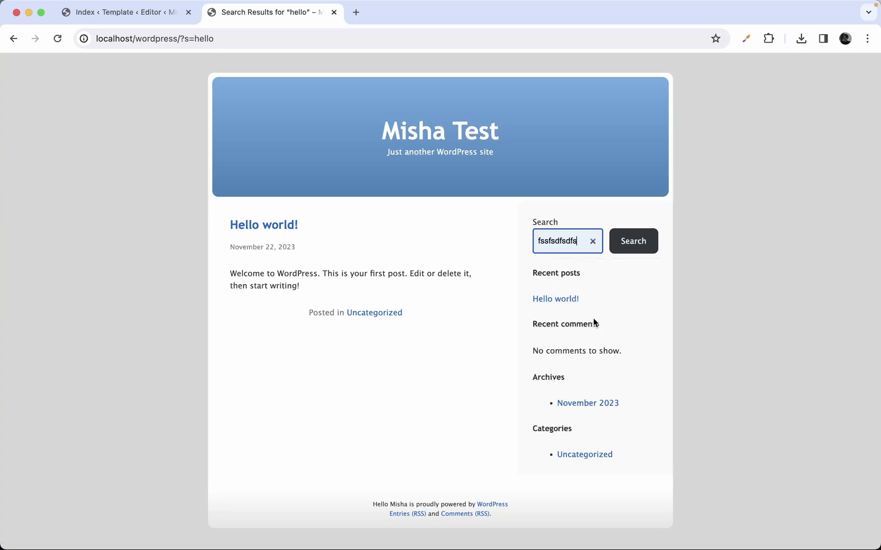
click(629, 250)
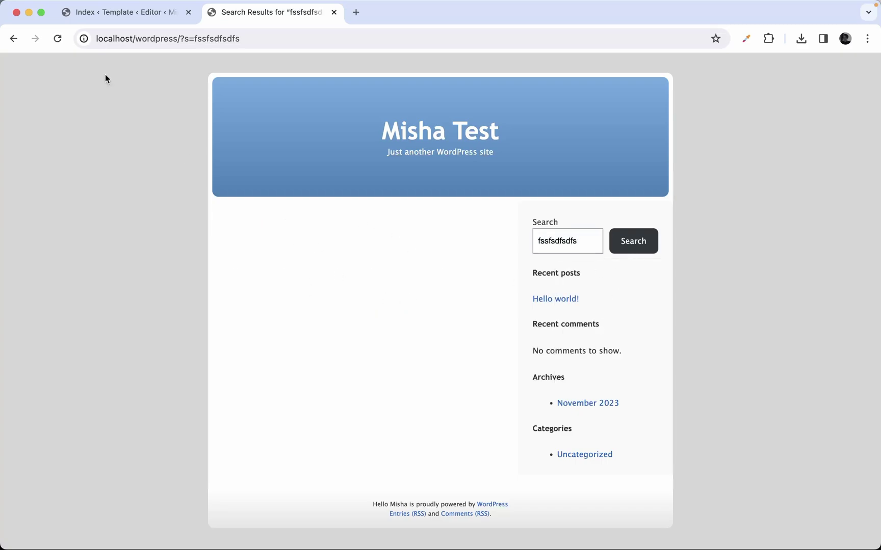
Step: Set the Query Loop's no-results paragraph in the Index template to "Nothing found...", save it, and reload the search results page
click(102, 13)
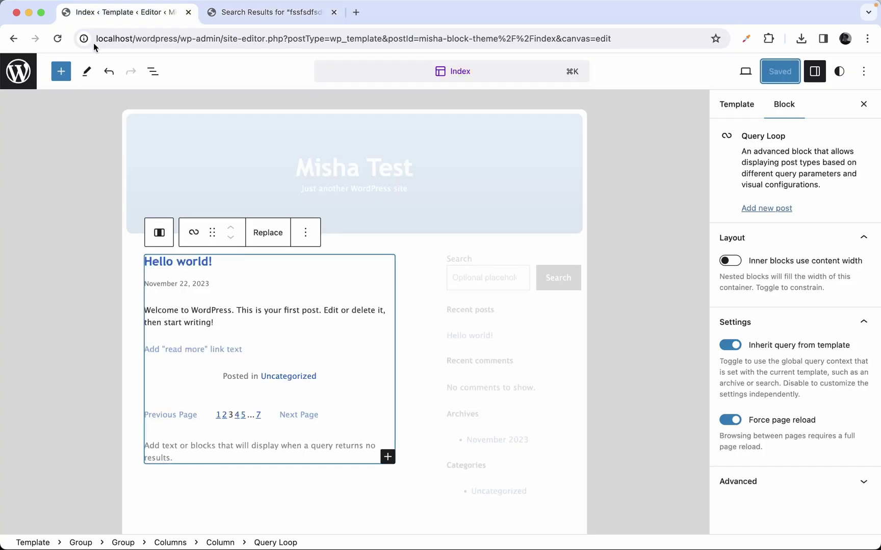
click(177, 446)
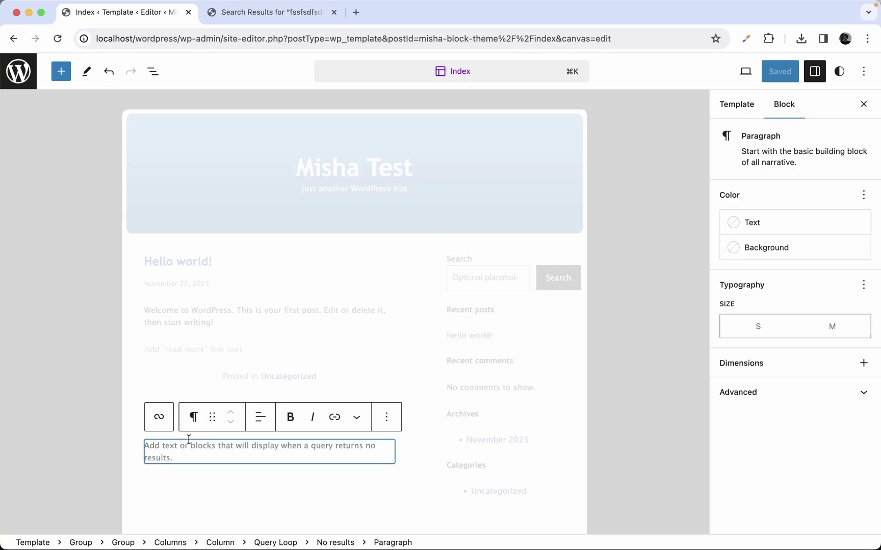
text(Nothing found...)
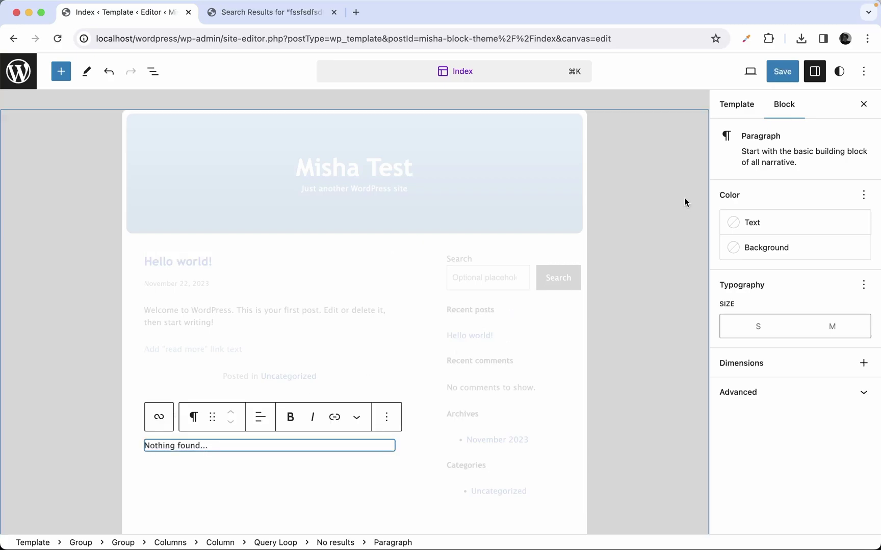
click(782, 72)
click(758, 73)
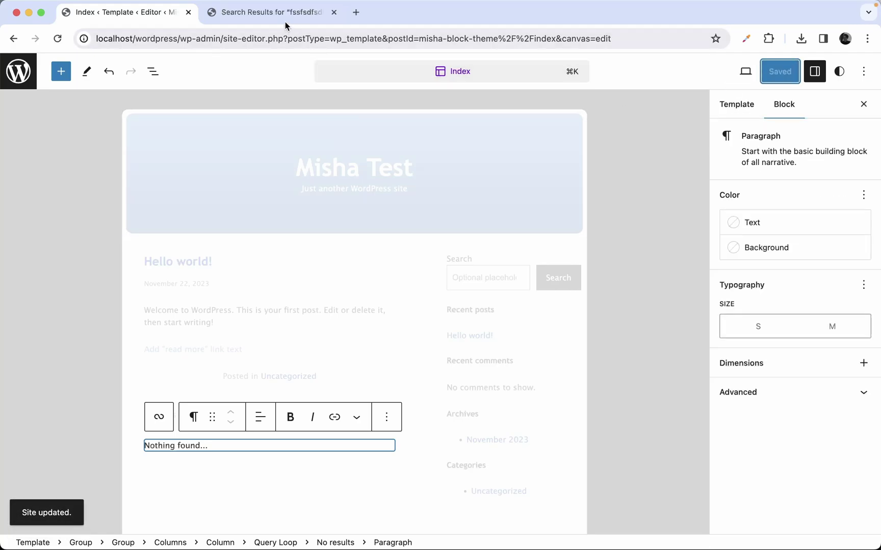
click(286, 15)
click(57, 39)
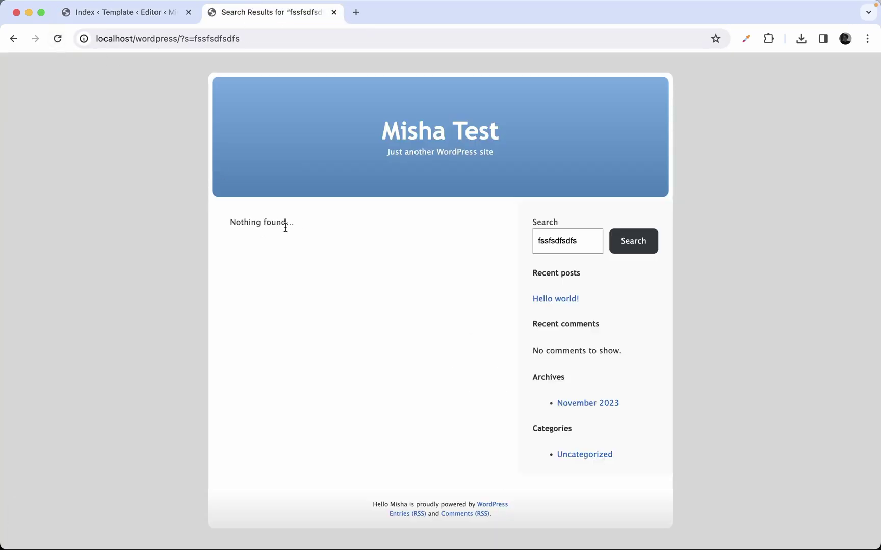